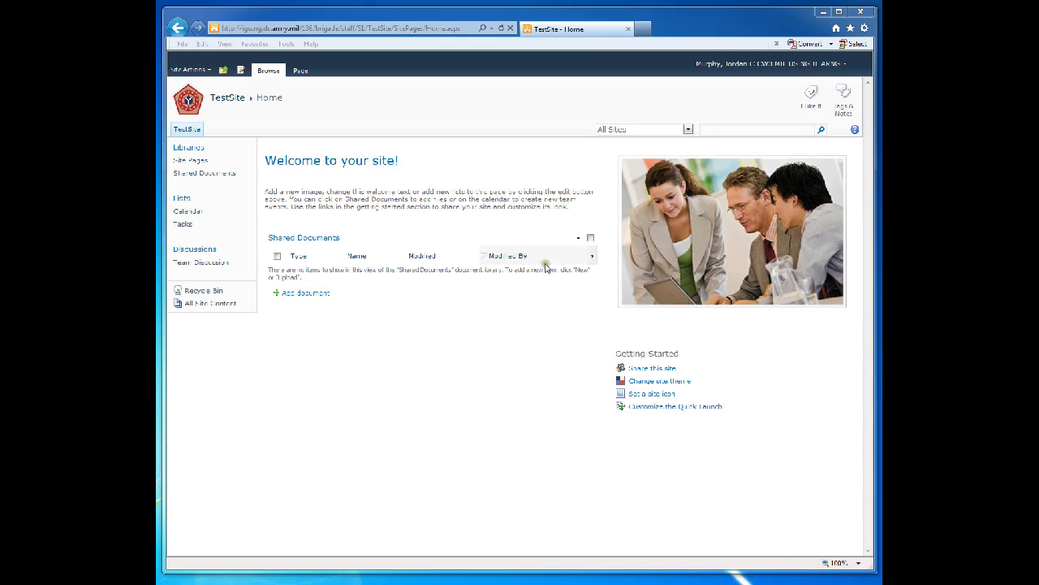
Start a new Custom List from the site's Create dialog, naming it OER_Roster
click(180, 200)
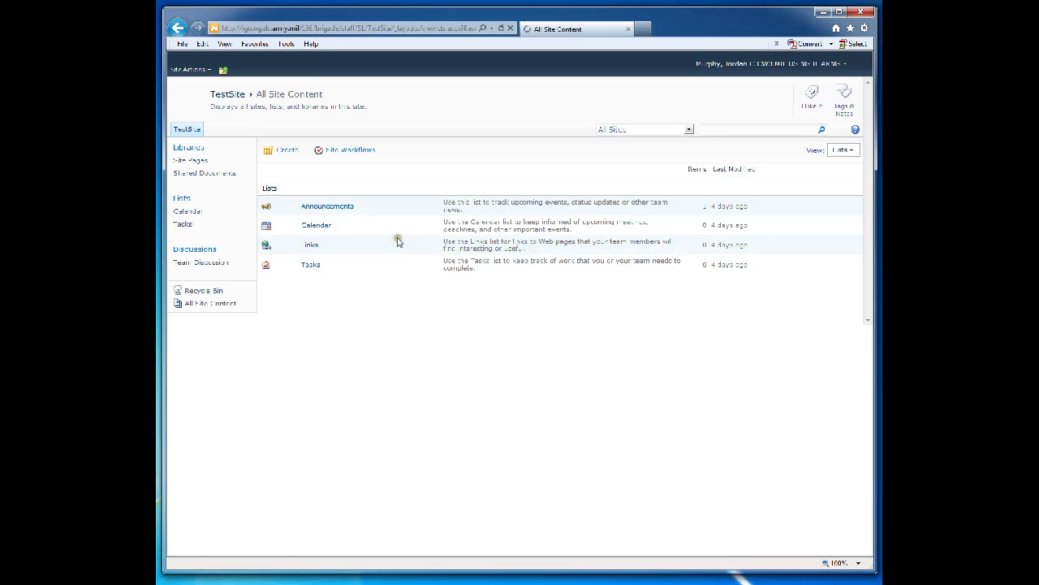
click(286, 152)
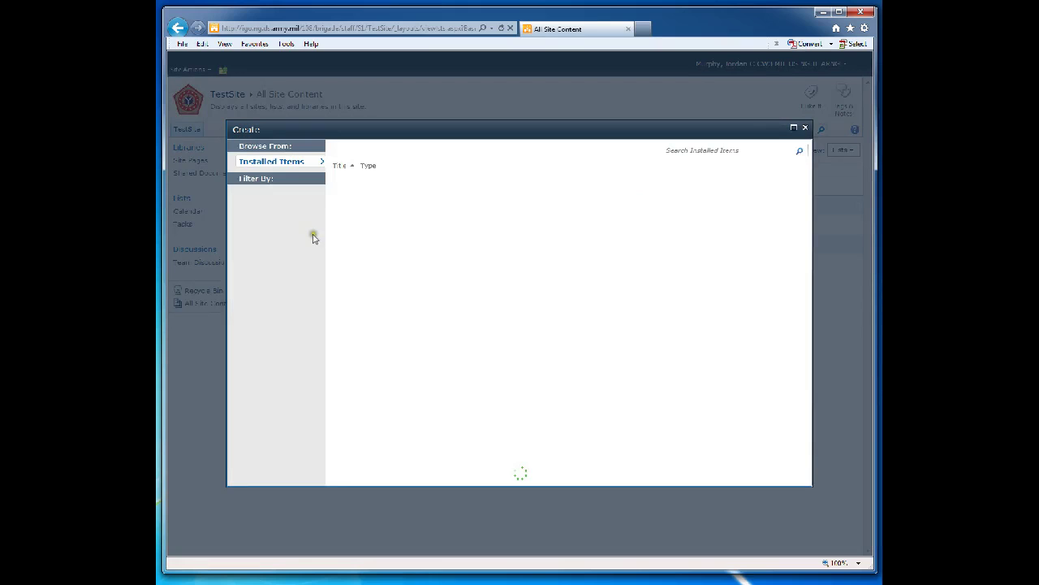
click(251, 232)
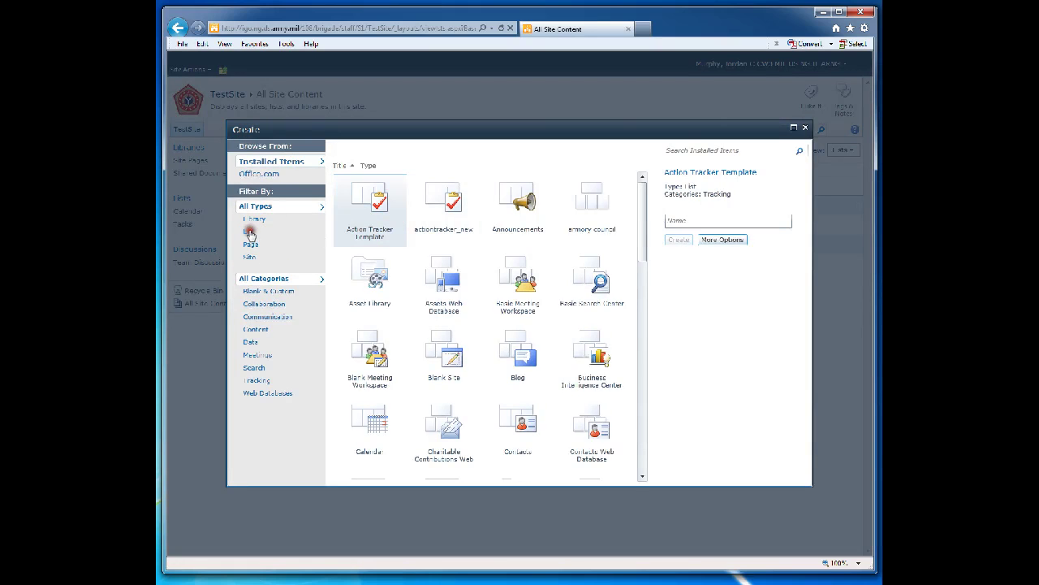
click(440, 270)
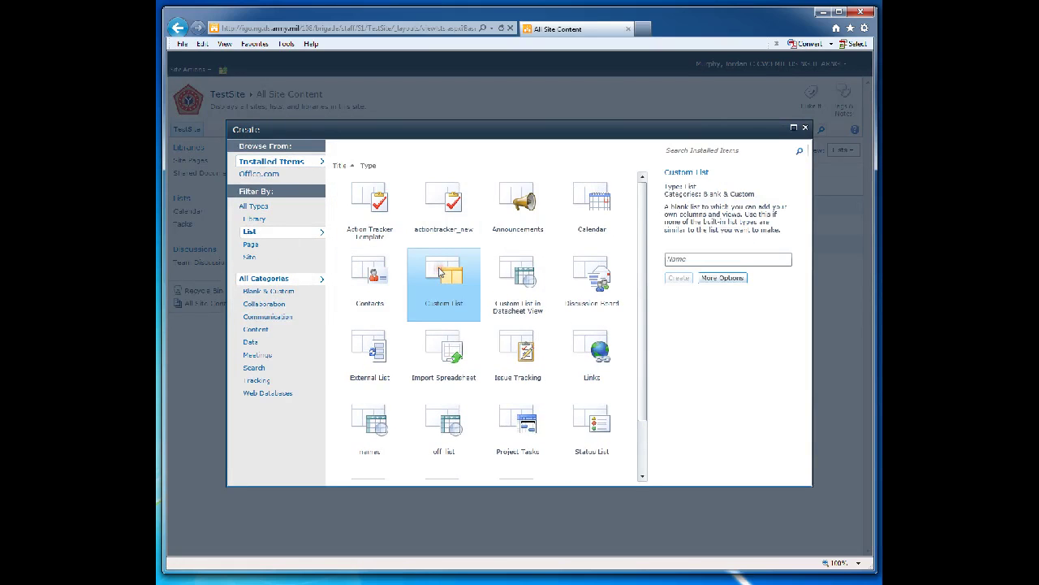
click(685, 258)
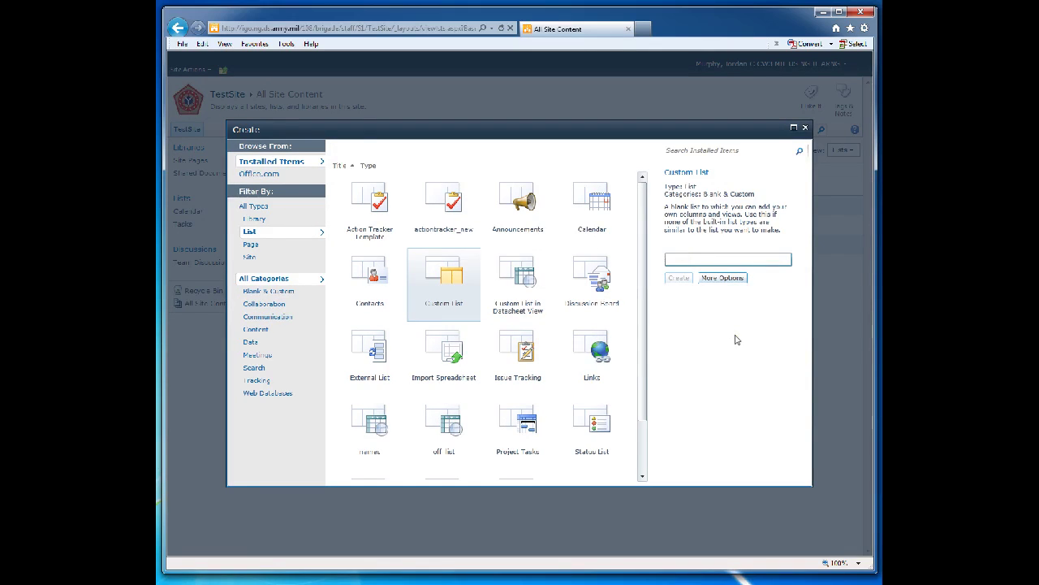
text(OER_Roster)
Describe the list as 'This is my OER Roster' and create it, shown on Quick Launch
click(723, 277)
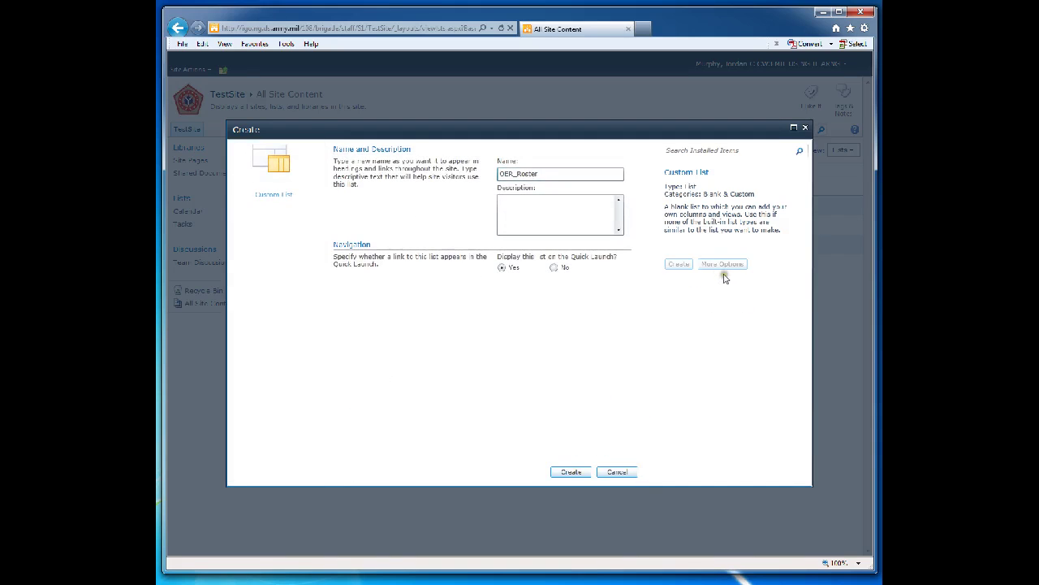
click(541, 212)
text(This is my OER Roster)
click(569, 474)
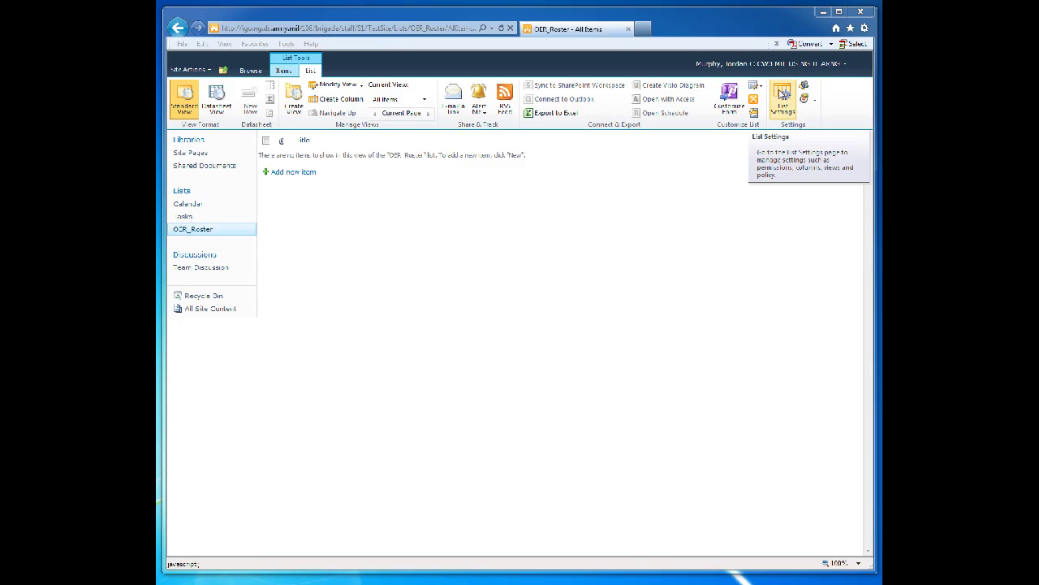
Open OER_Roster's List Settings page with its Title, Created By and Modified By columns
click(781, 95)
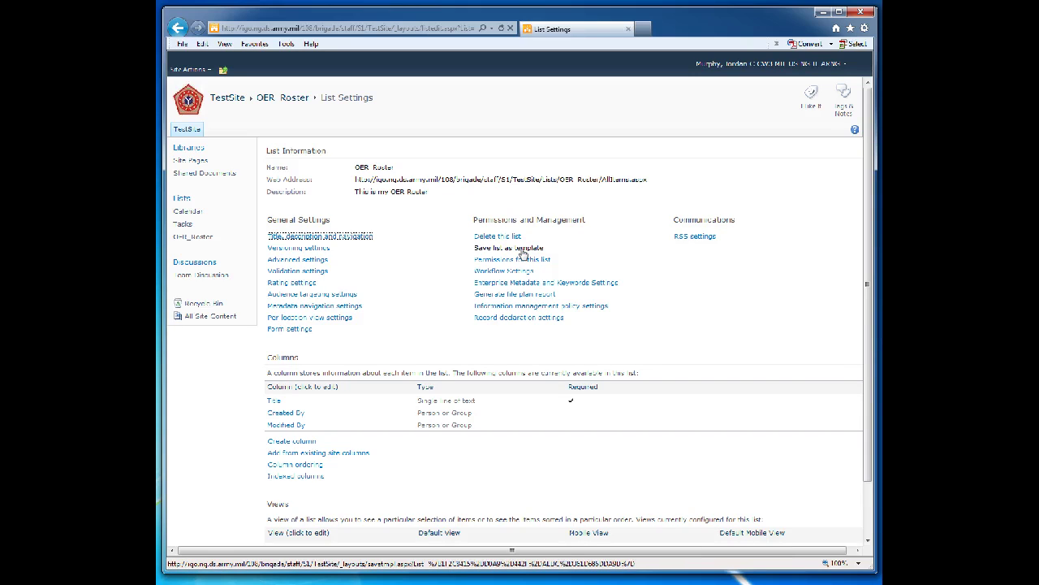
click(521, 250)
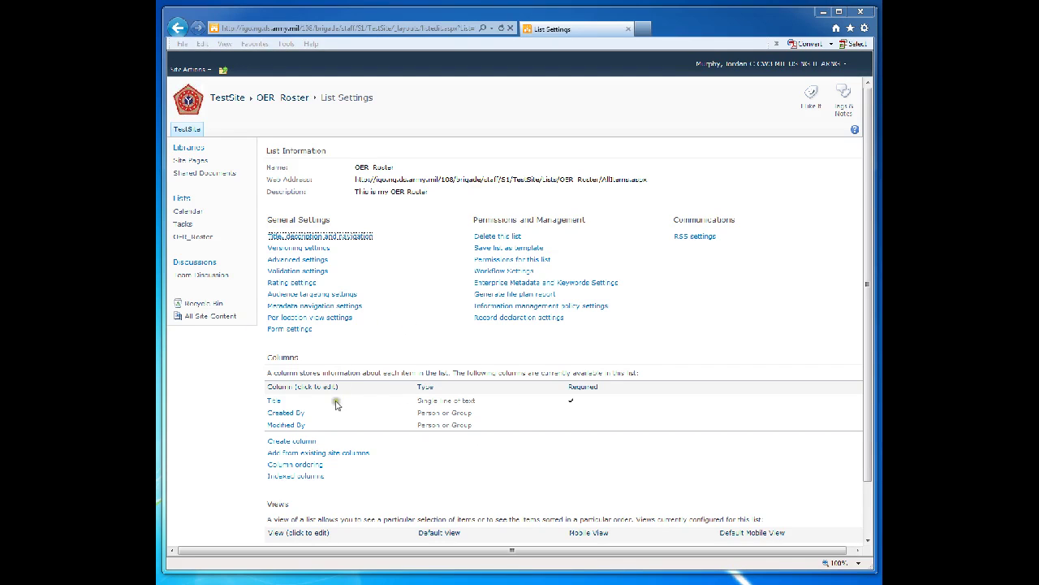
Begin a new Choice column named Soldier Rank
click(296, 443)
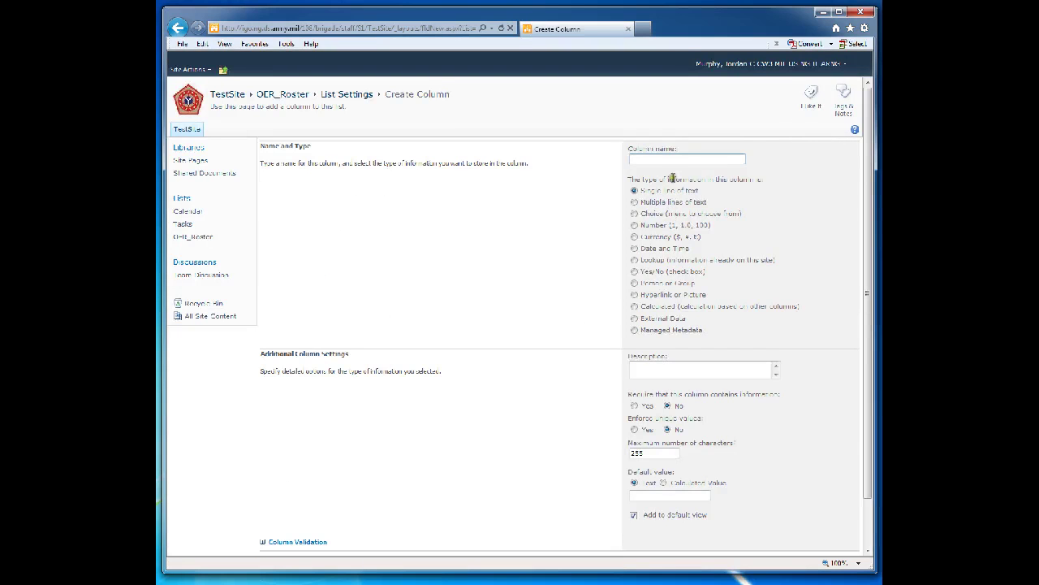
click(660, 159)
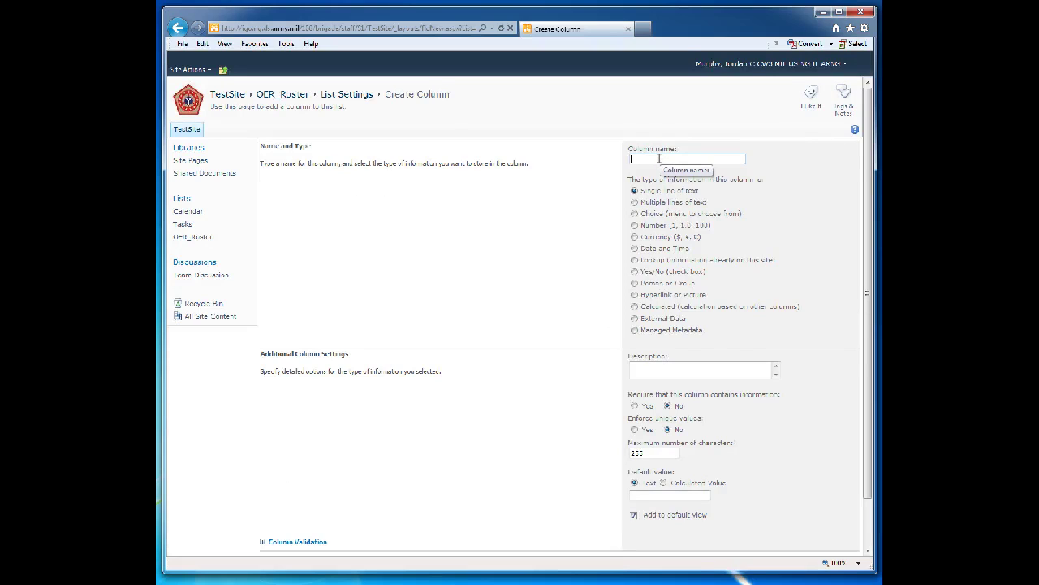
text(Soldier Rank)
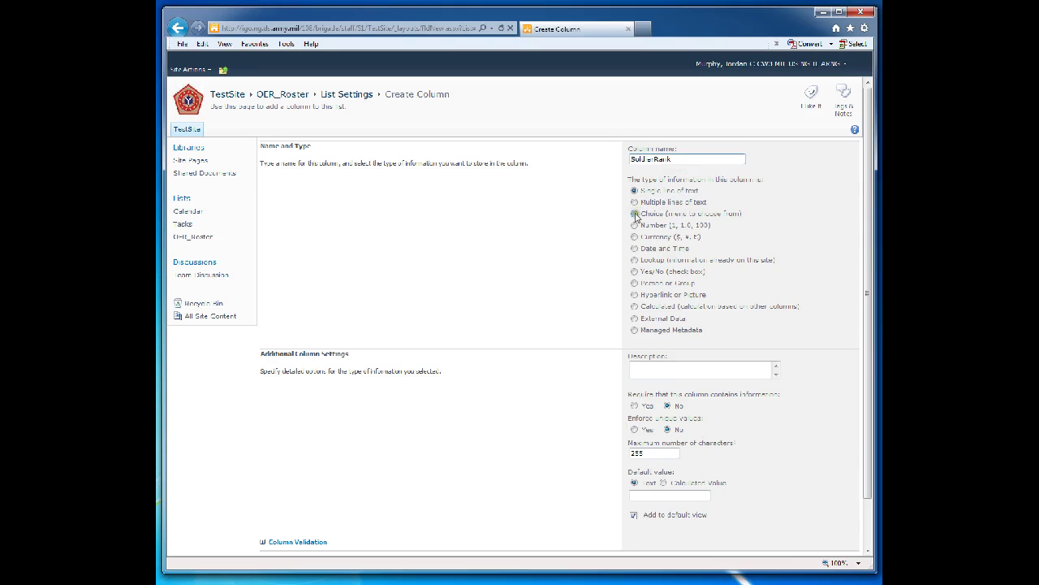
click(635, 213)
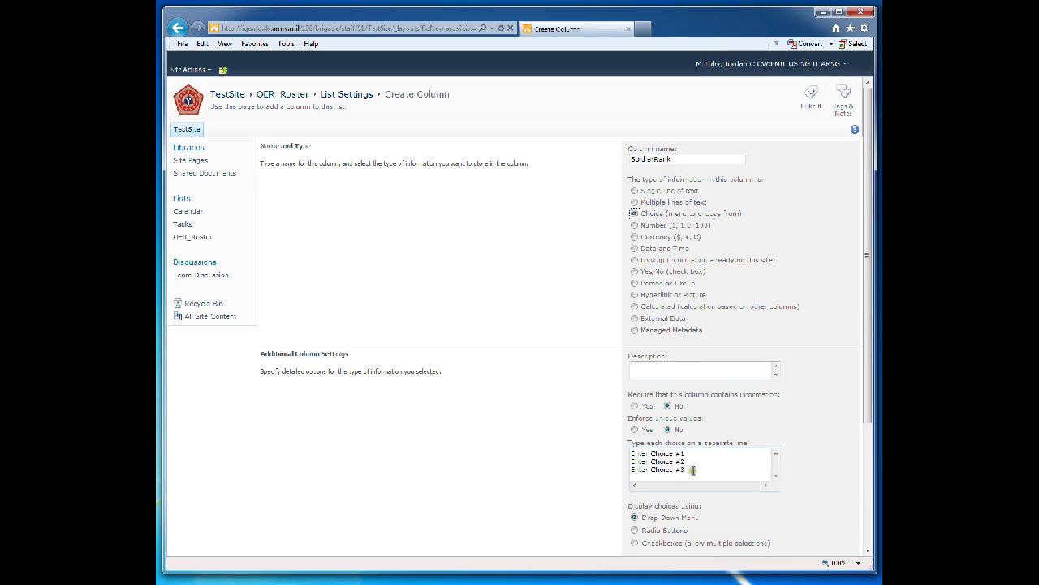
Replace the placeholder choices with CPT, MAJ, LTC, COL, require a value, and save
drag(697, 470, 622, 448)
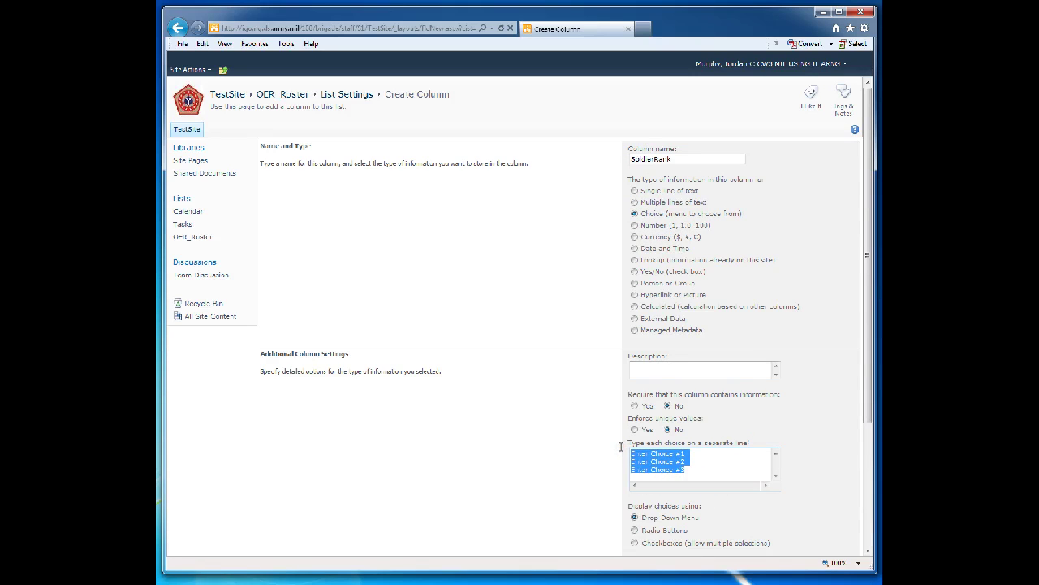
text(CPT)
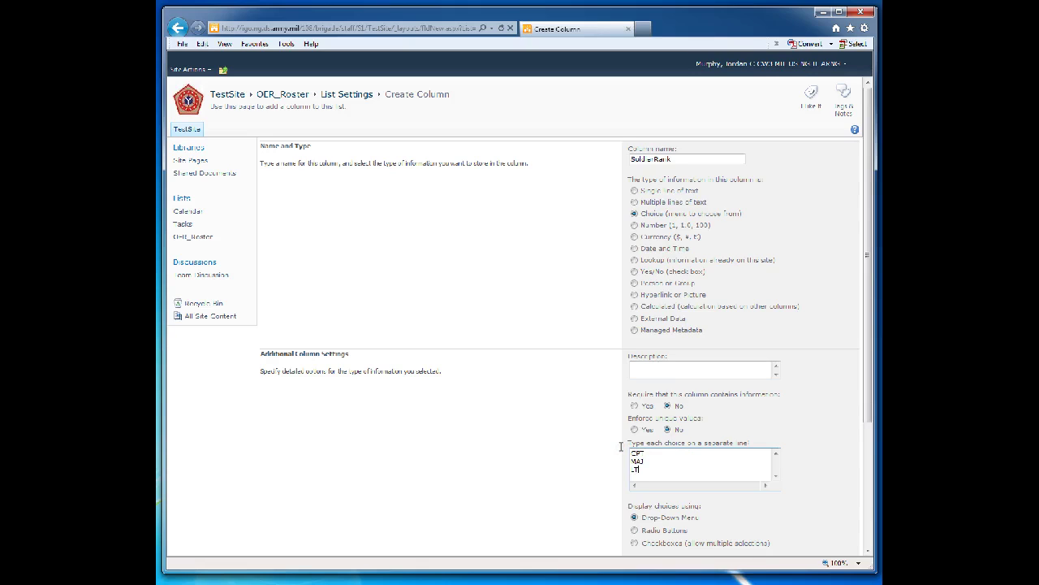
key(Return)
drag(645, 475, 613, 441)
key(ctrl+c)
click(861, 468)
click(633, 406)
scroll(817, 427, down, 3)
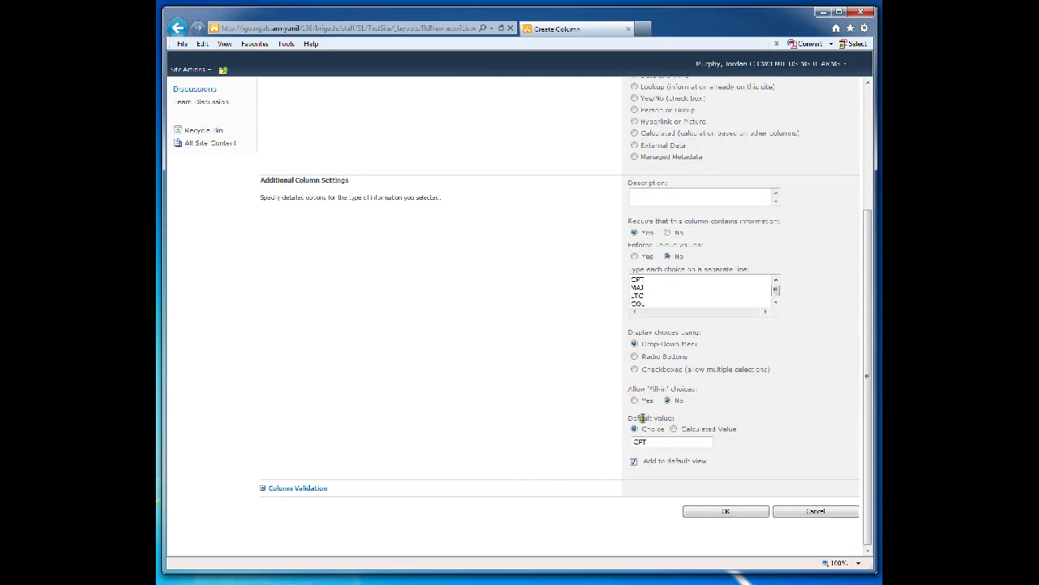
click(705, 511)
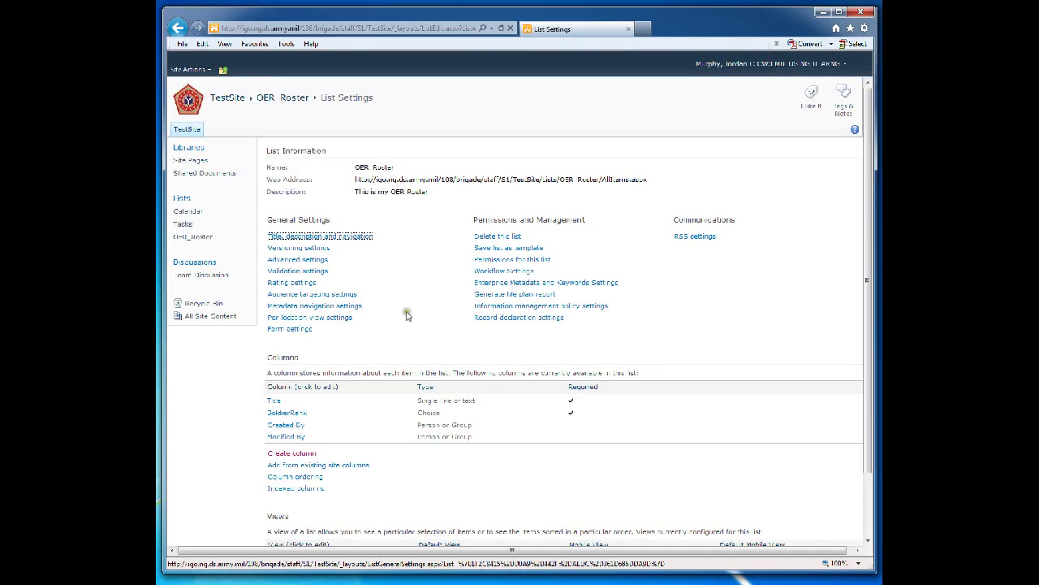
Add Rater as a required Single line of text column
click(297, 453)
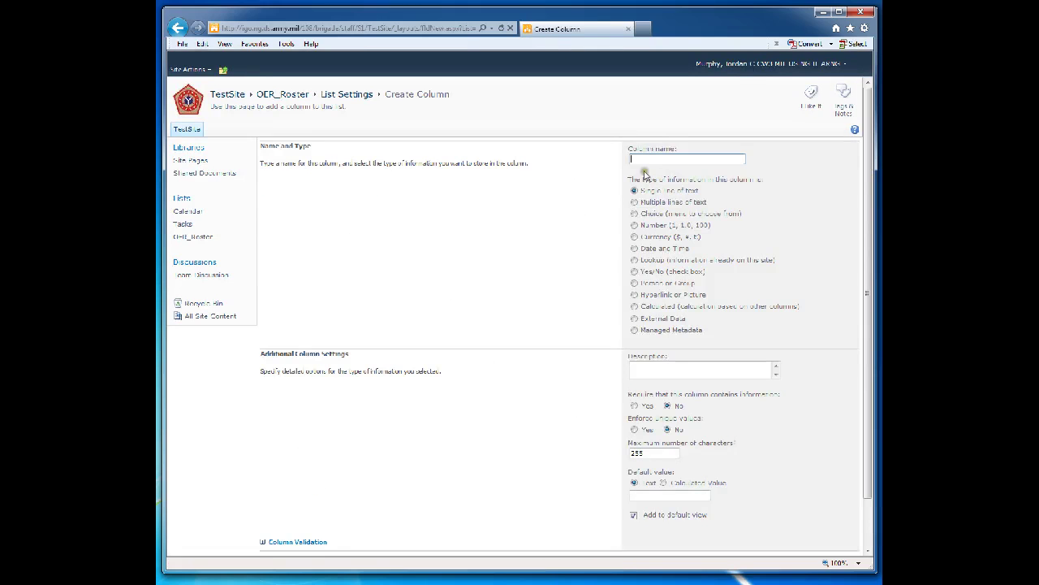
click(646, 158)
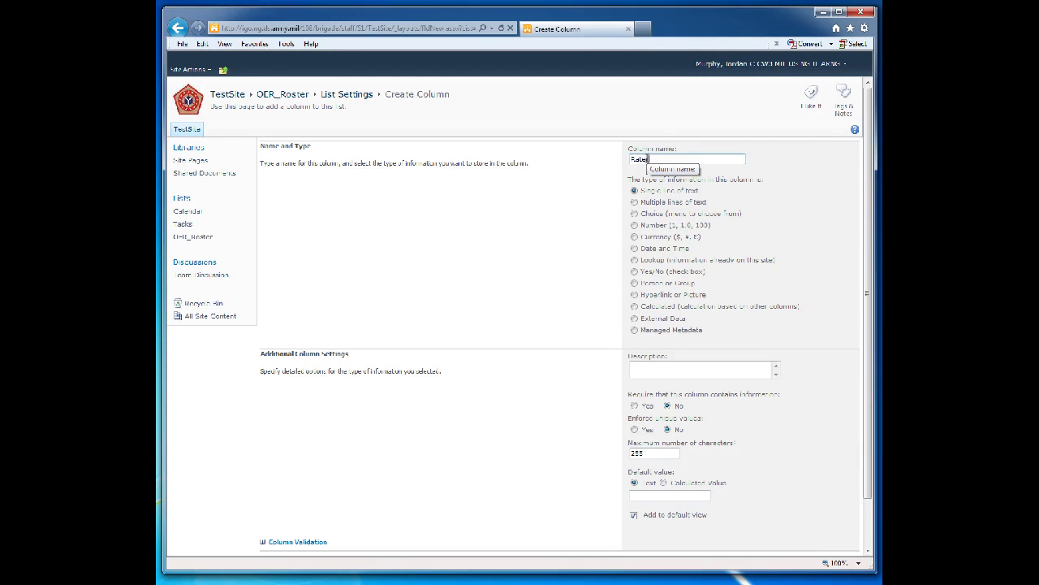
click(634, 408)
scroll(589, 414, down, 2)
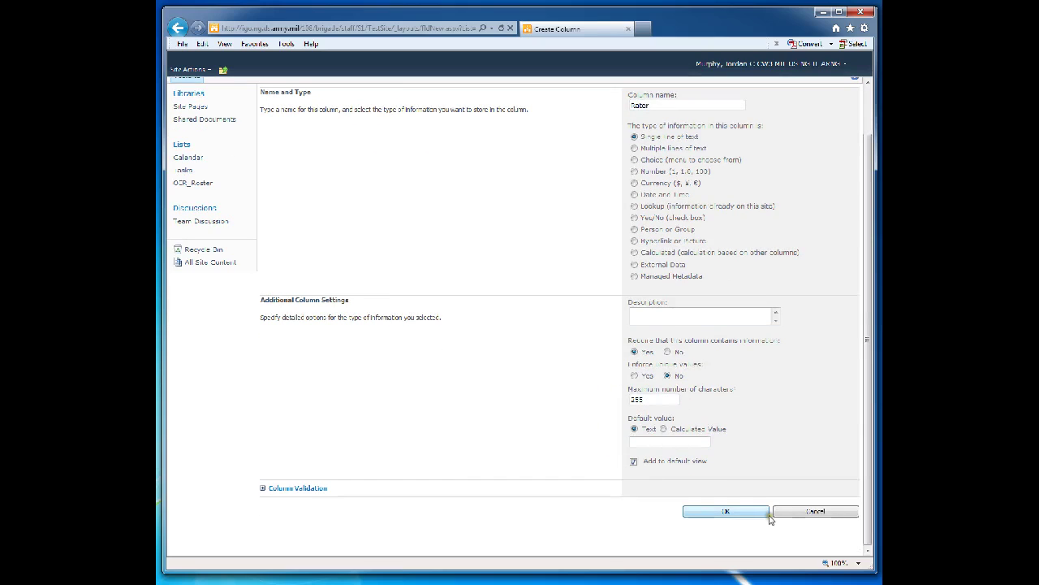
click(718, 510)
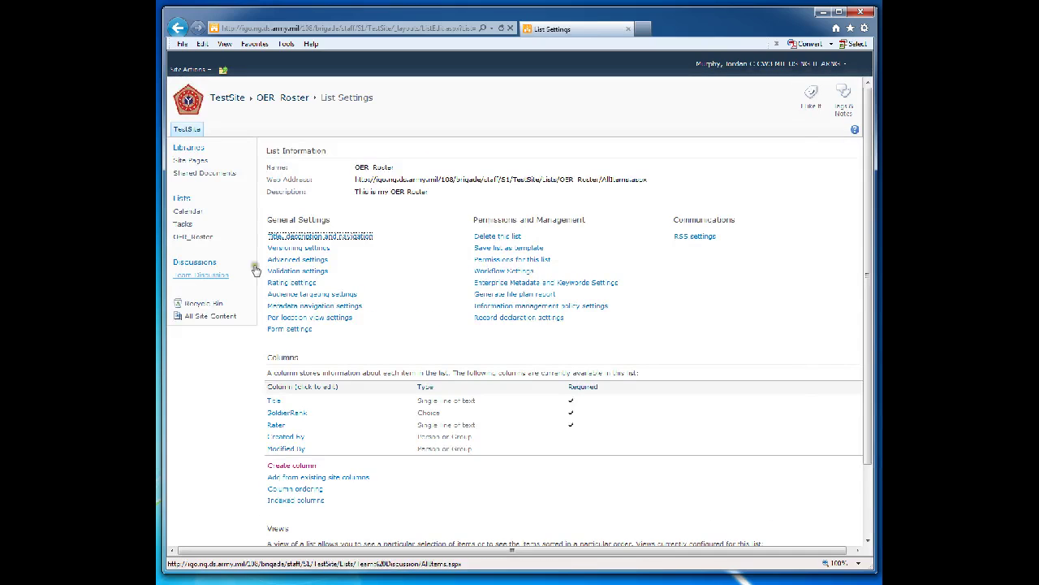
Add RaterRank as a required Choice column with pasted choices CPT, MAJ, LTC, COL
click(364, 242)
click(292, 465)
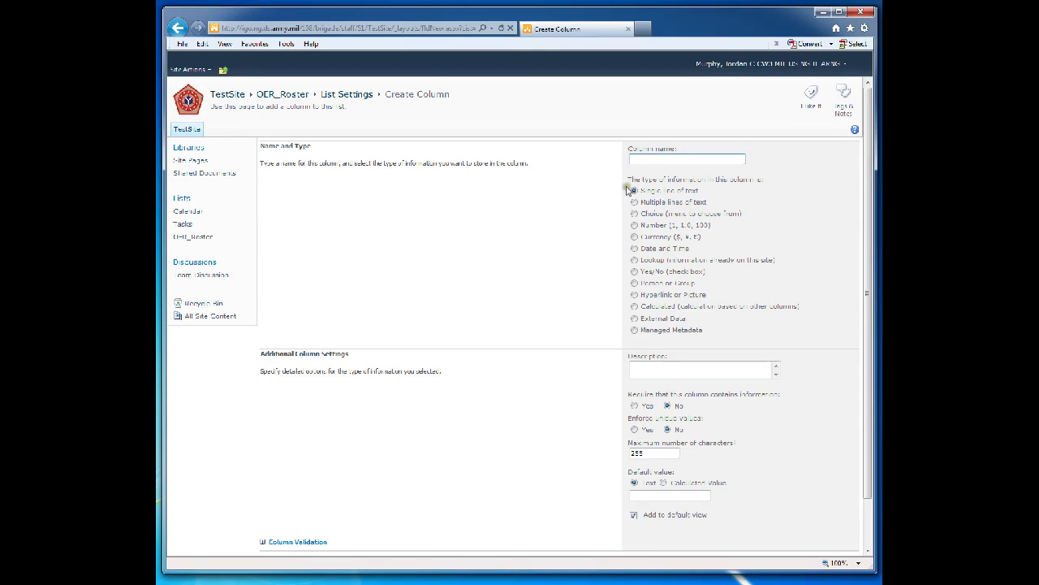
click(645, 161)
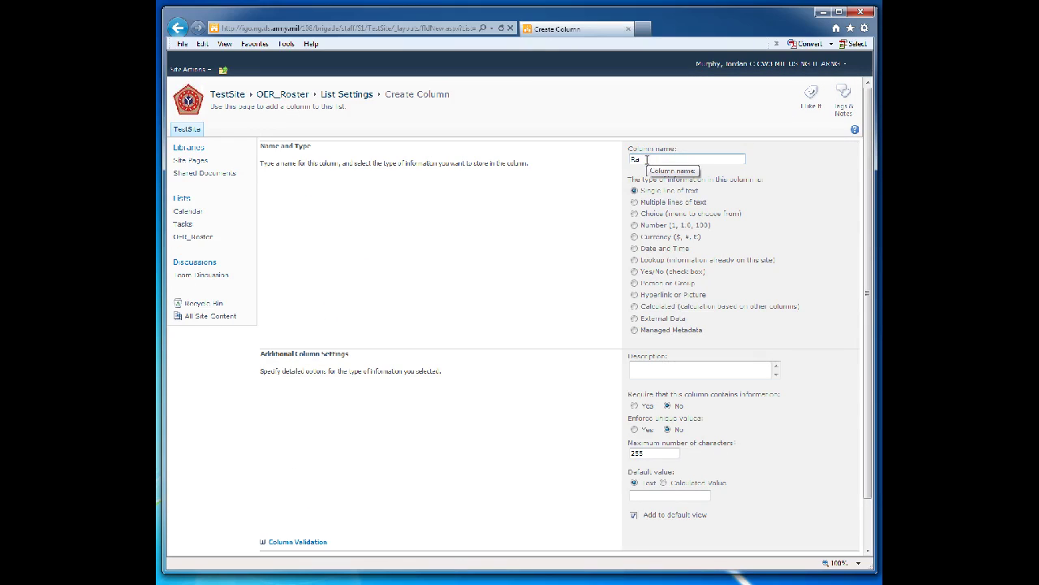
click(634, 213)
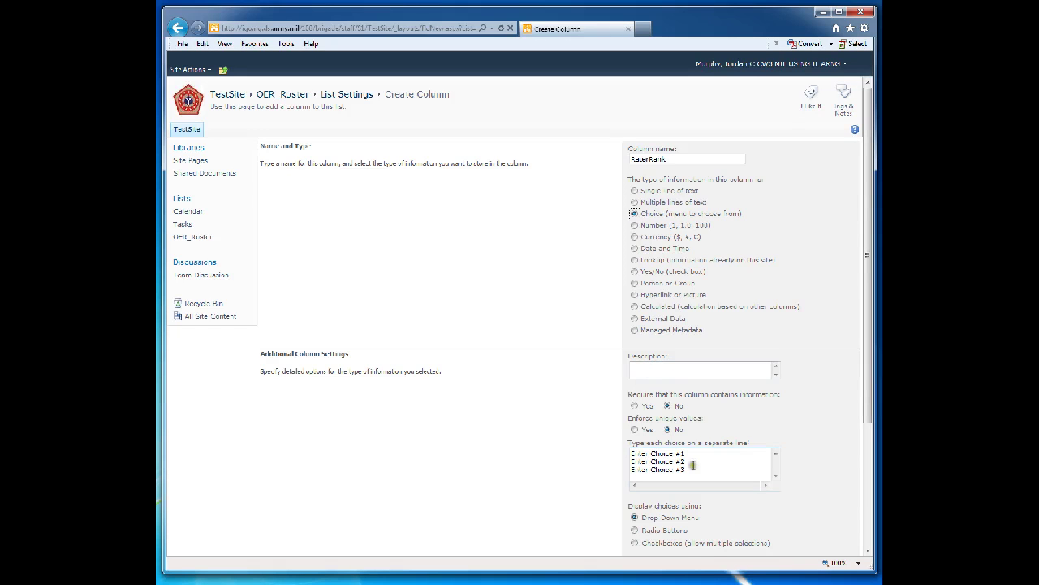
drag(691, 467, 599, 430)
key(Delete)
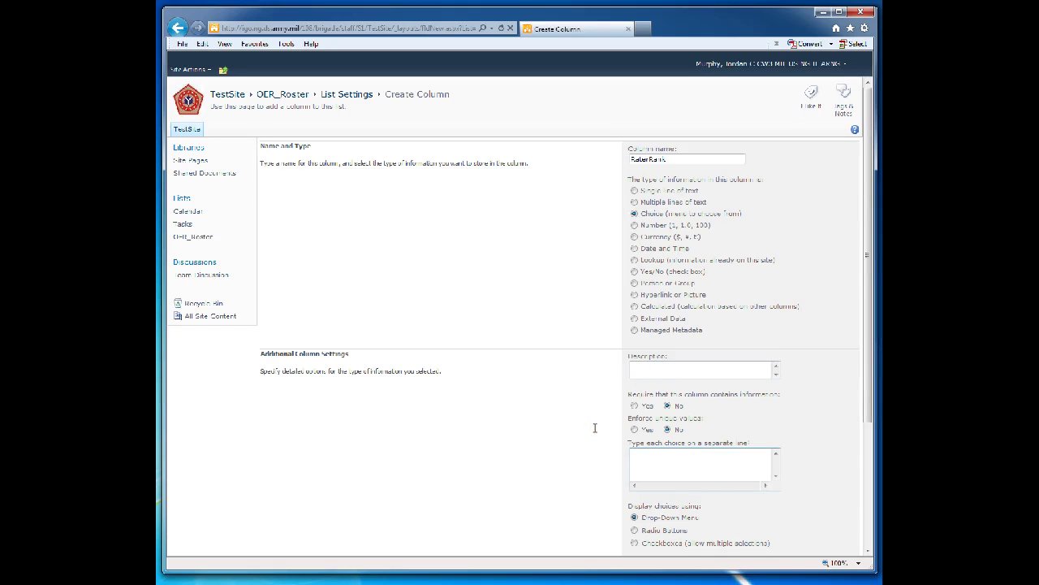
key(ctrl+v)
click(831, 434)
scroll(831, 433, down, 3)
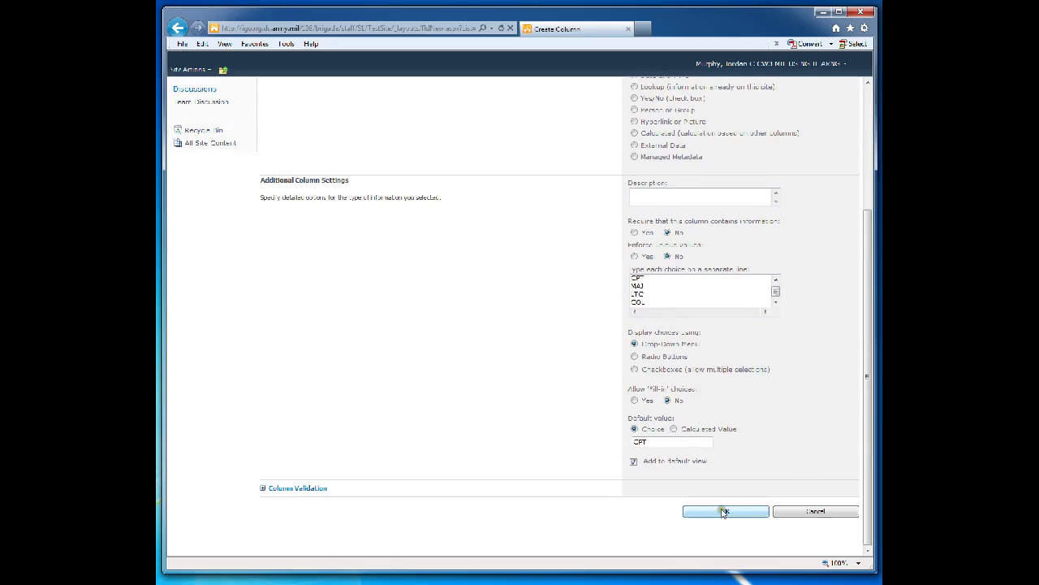
click(633, 232)
click(724, 510)
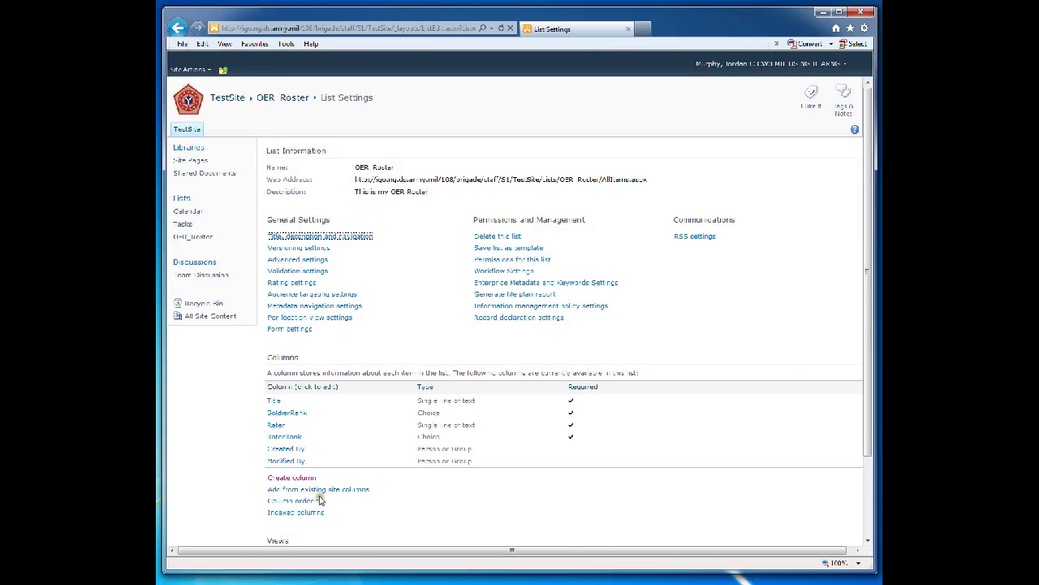
Add RaterEffectiveDate as a required date-only Date and Time column
click(286, 479)
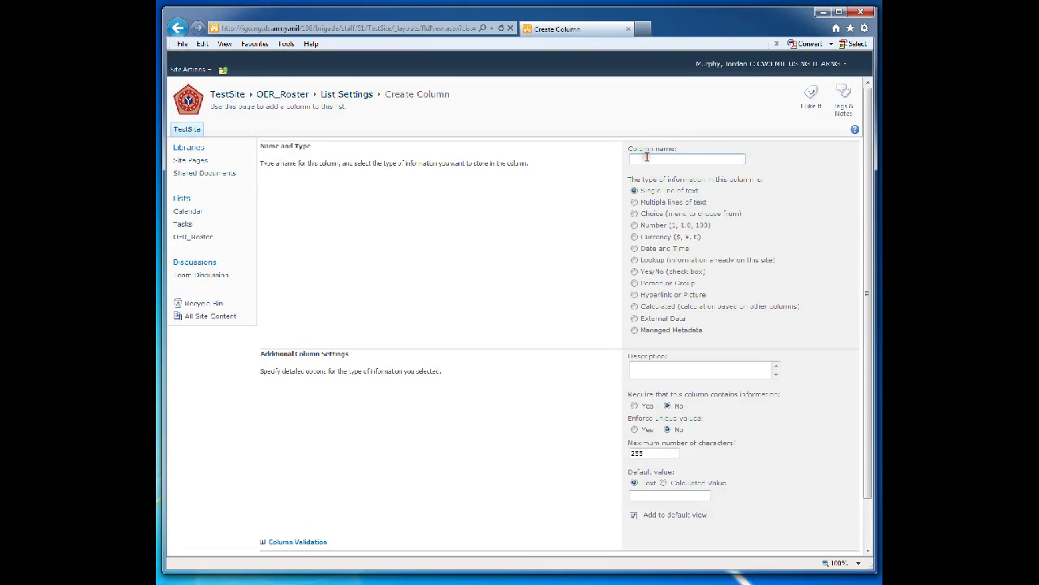
text(RaterEffectiveDate)
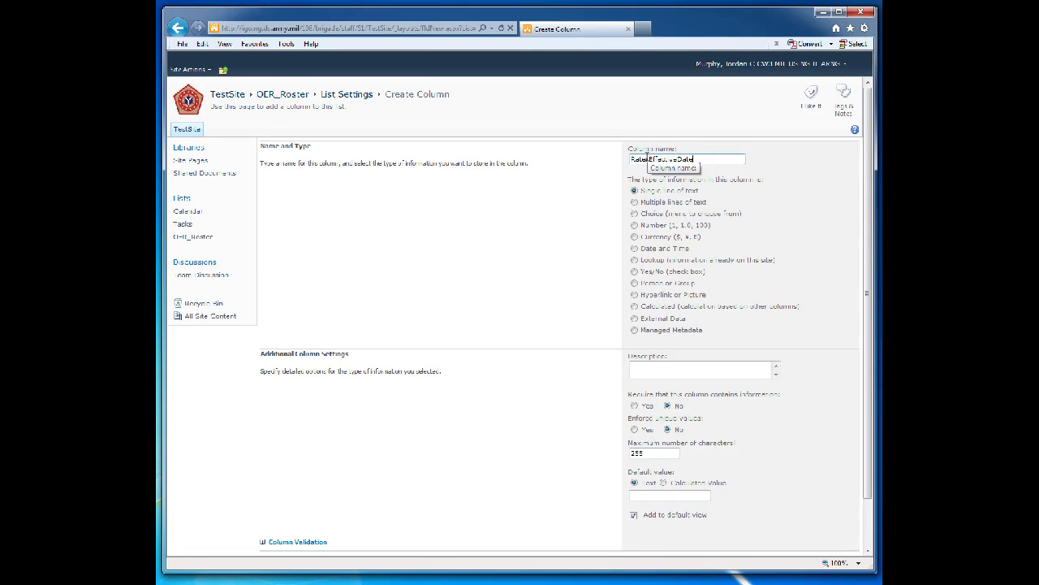
click(634, 249)
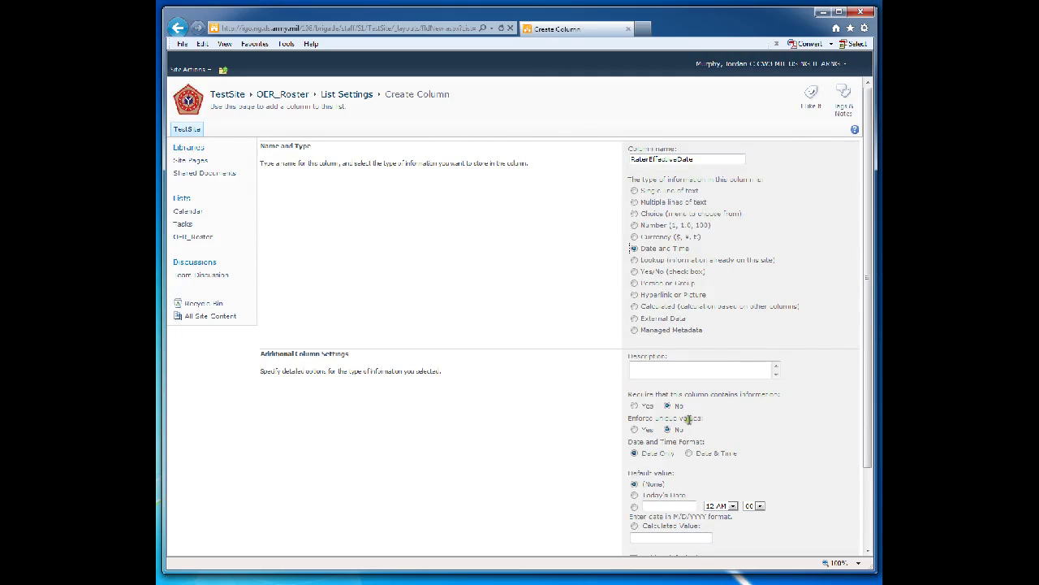
click(635, 406)
click(803, 427)
scroll(803, 427, down, 3)
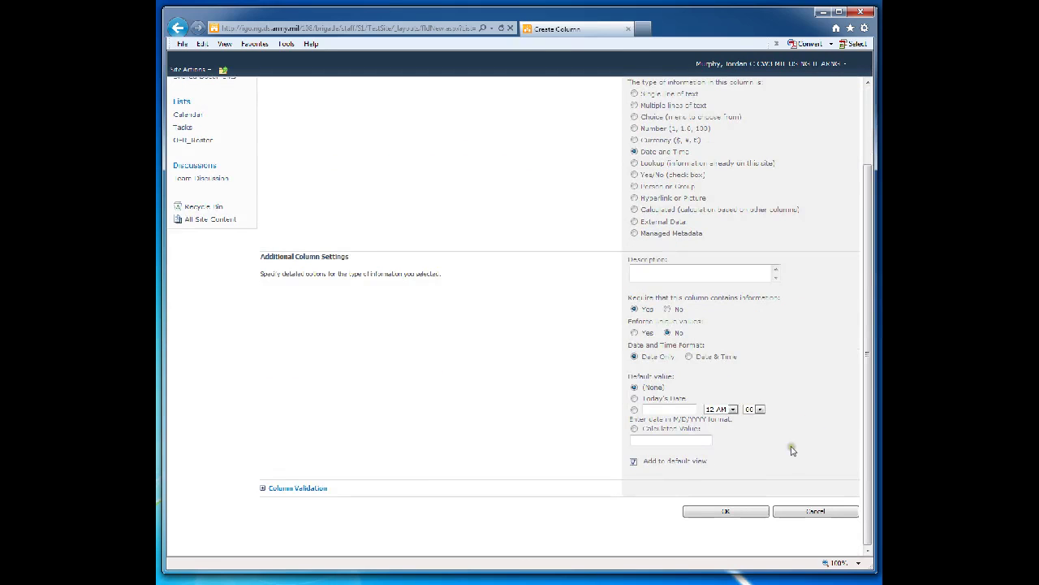
click(716, 512)
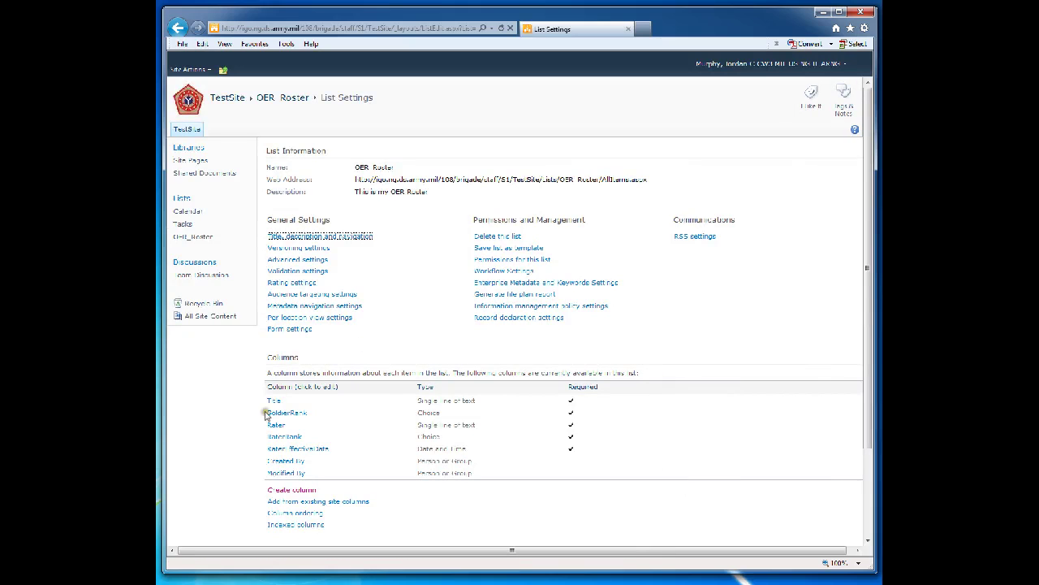
Add EvaluationThruDate as a required date-only Date and Time column
click(290, 491)
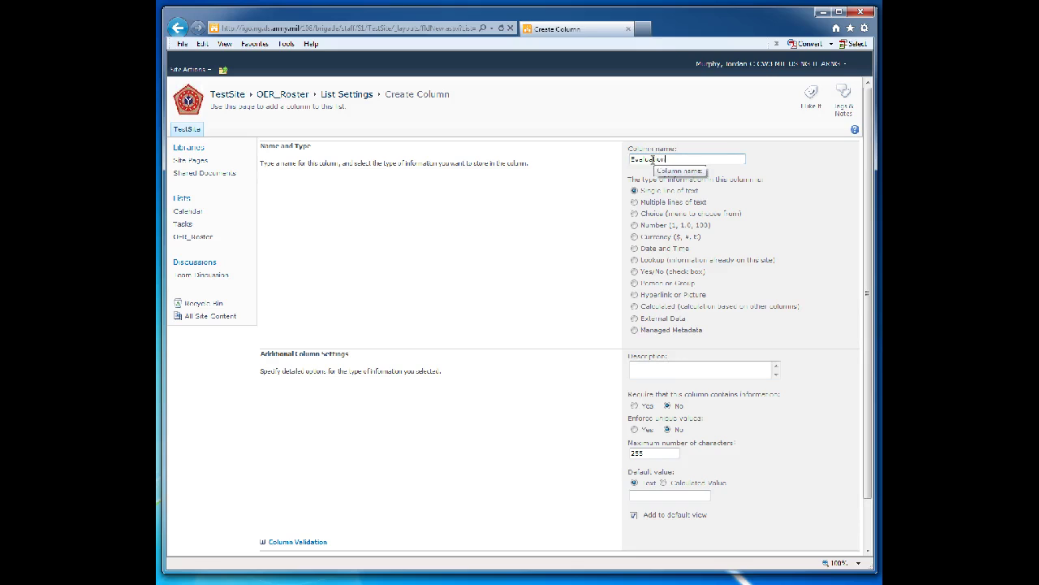
text(Date)
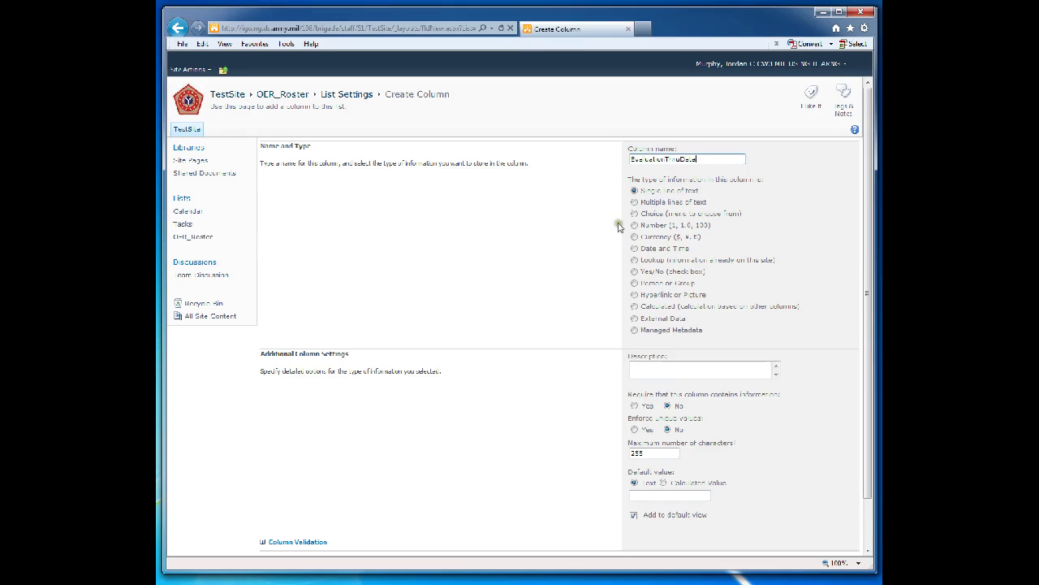
click(634, 249)
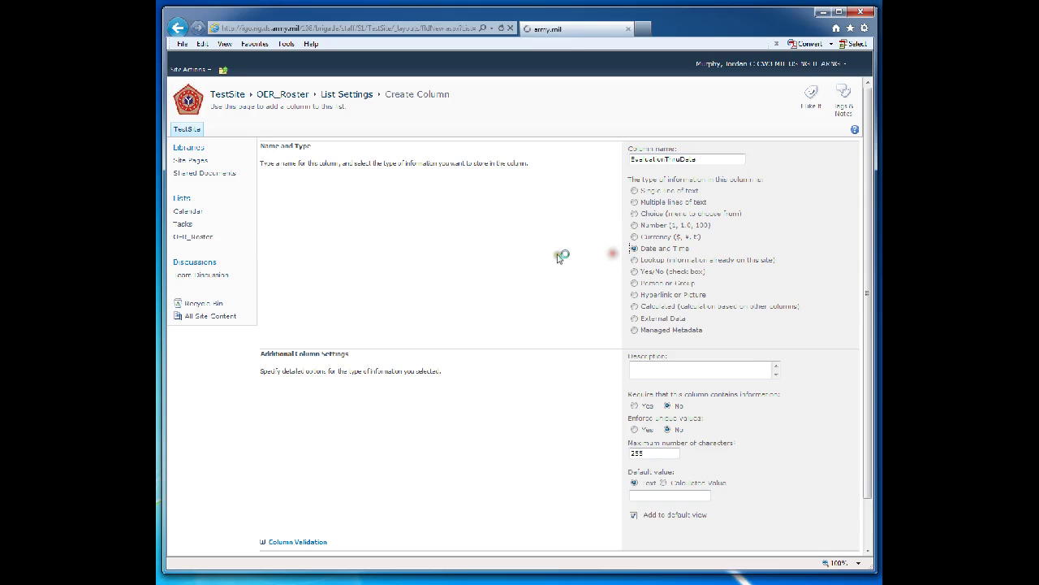
click(634, 405)
scroll(561, 406, down, 3)
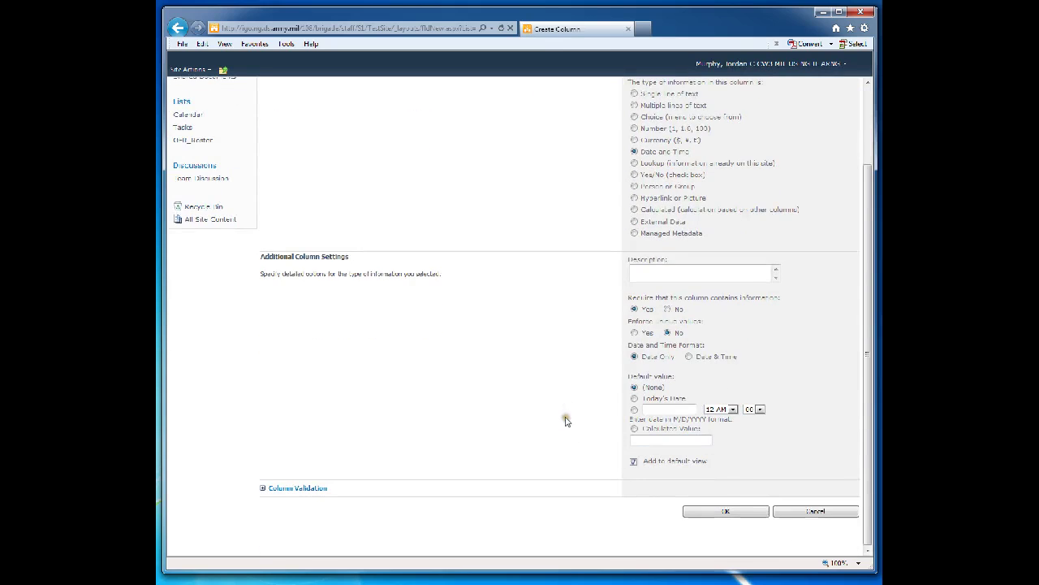
click(714, 512)
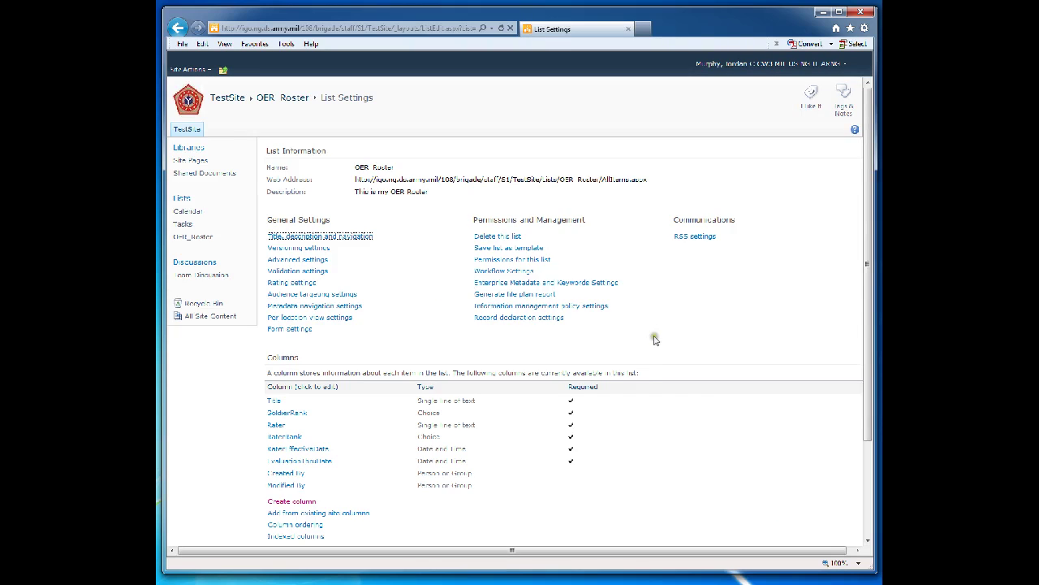
Begin a new column named EvaluationDueDate from OER_Roster's List Settings
scroll(707, 345, down, 3)
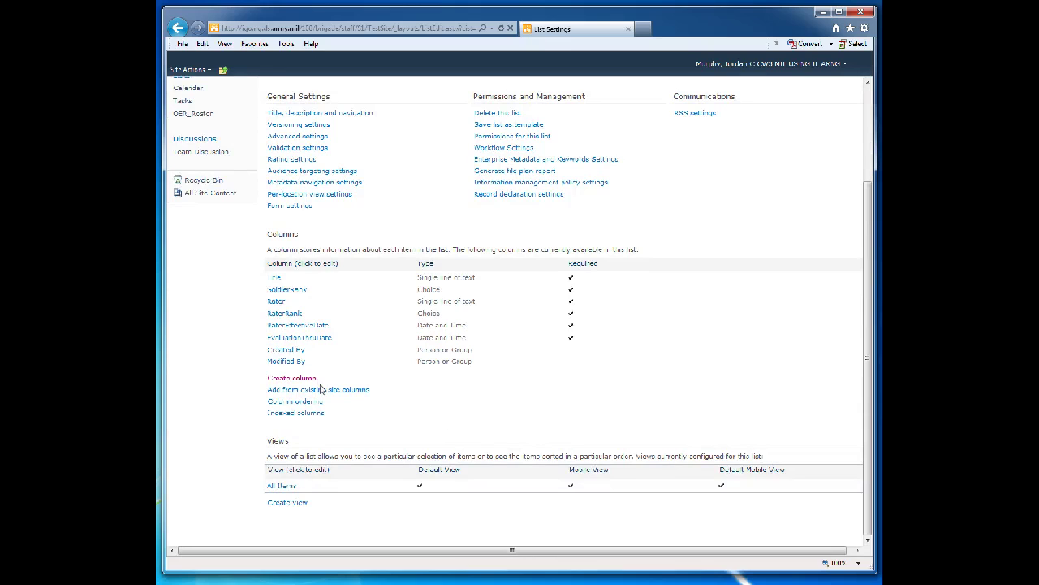
click(287, 378)
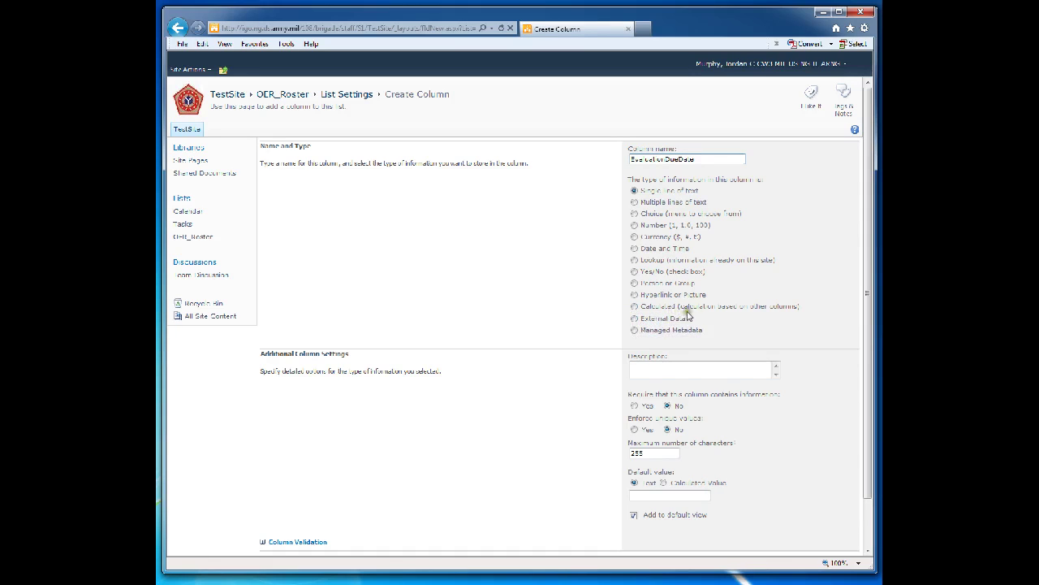
Make EvaluationDueDate a Calculated column, =[EvaluationThruDate]-15, returning a date
click(634, 306)
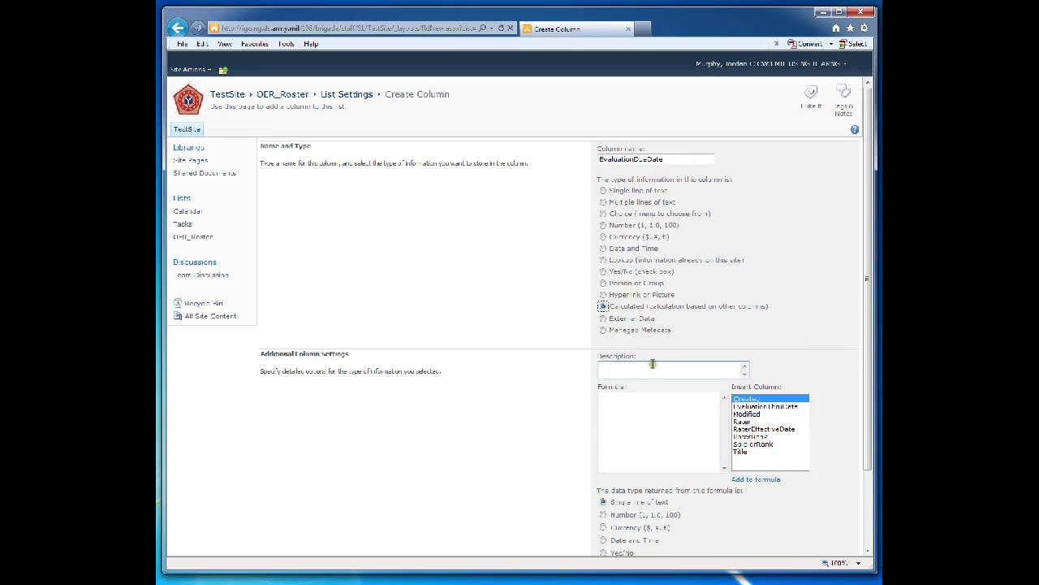
click(741, 406)
click(624, 402)
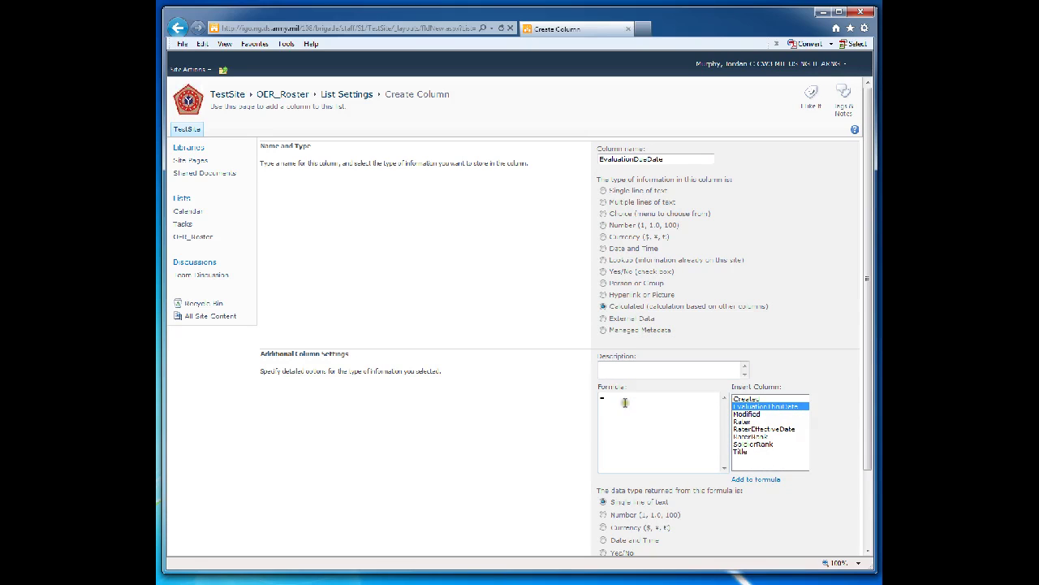
double_click(753, 407)
scroll(514, 424, down, 3)
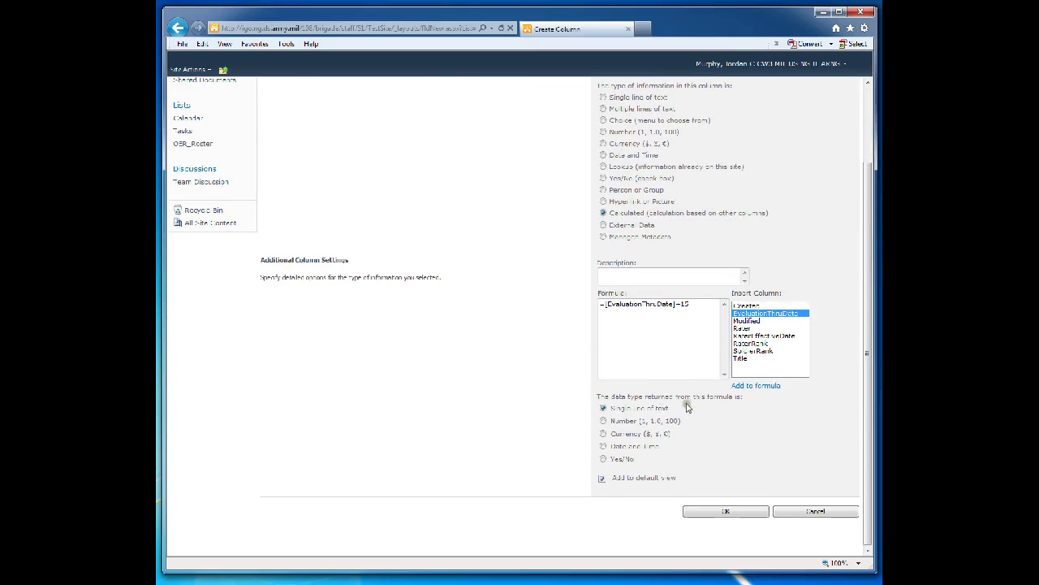
click(603, 446)
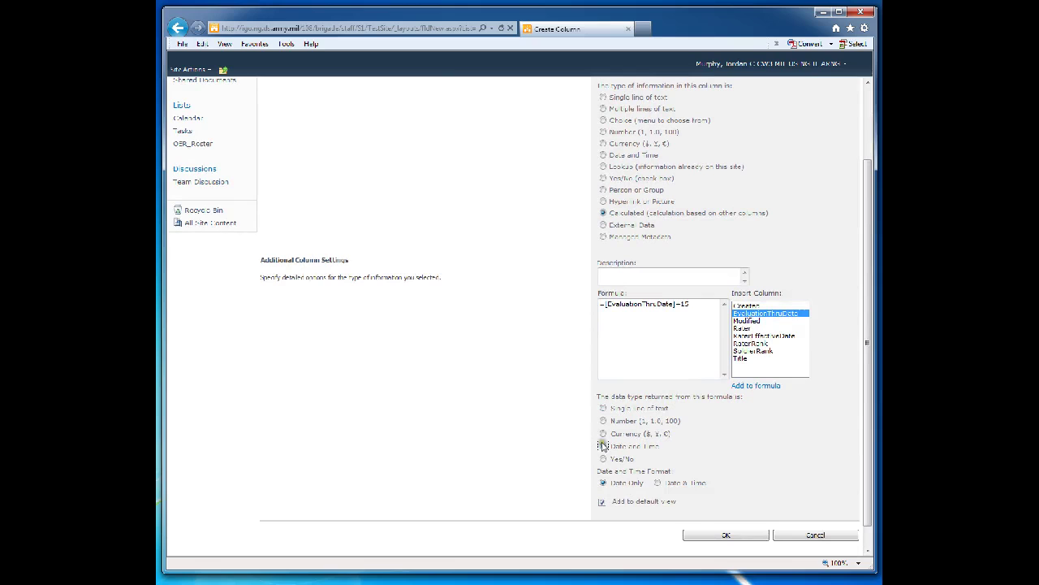
click(725, 535)
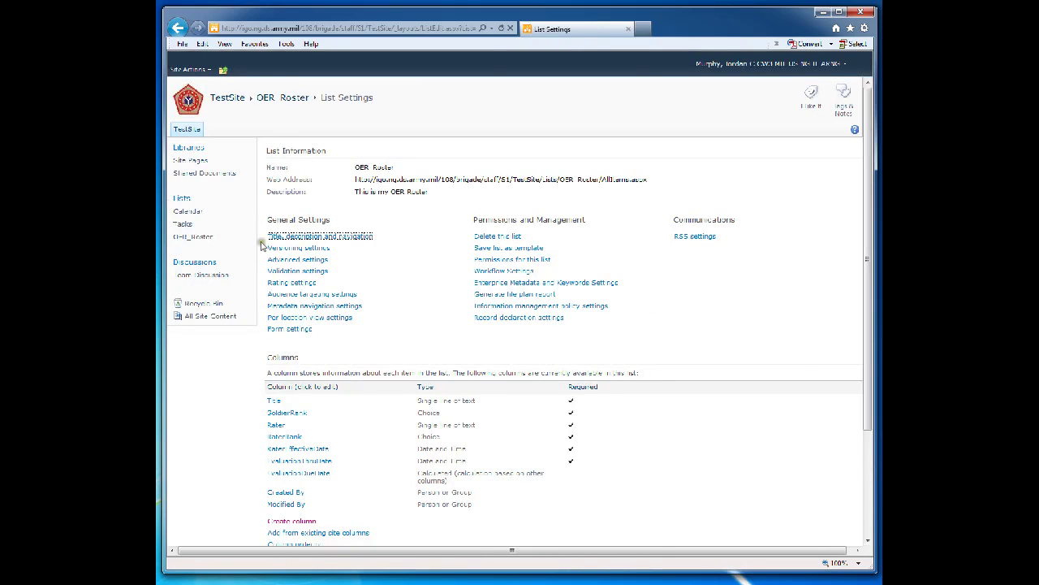
click(730, 422)
scroll(728, 421, down, 3)
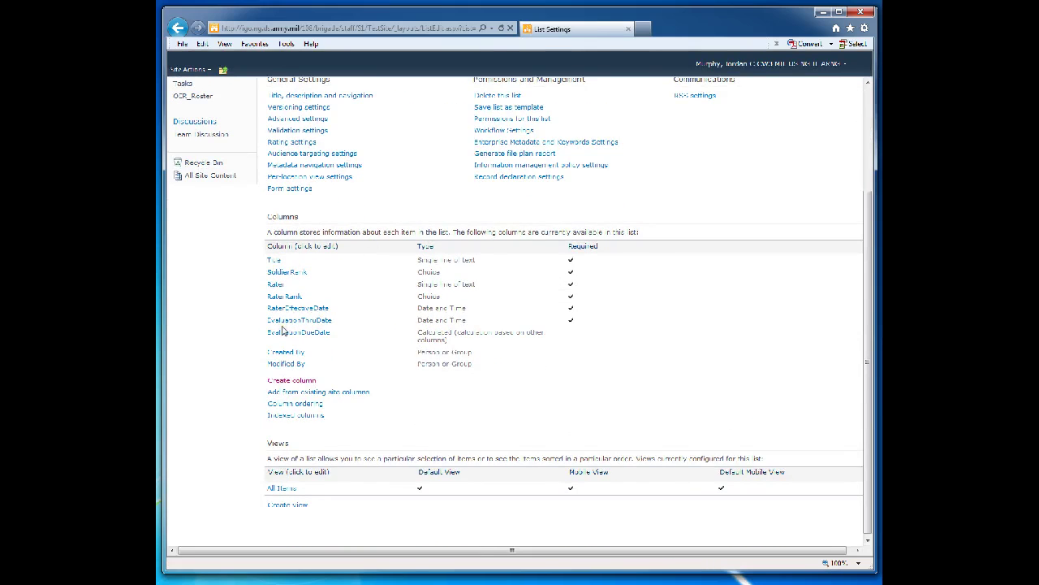
click(673, 311)
click(671, 310)
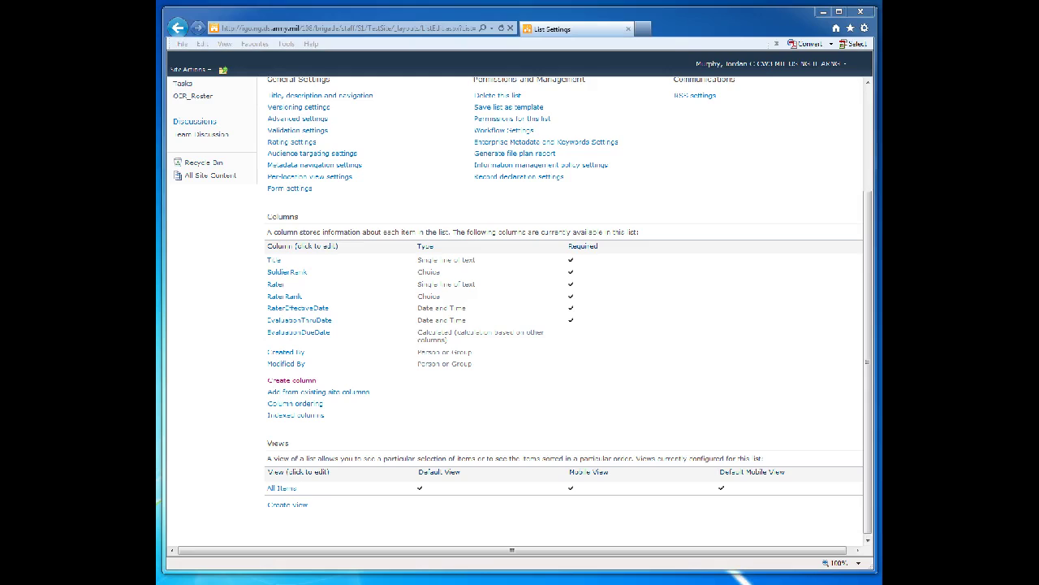
click(671, 394)
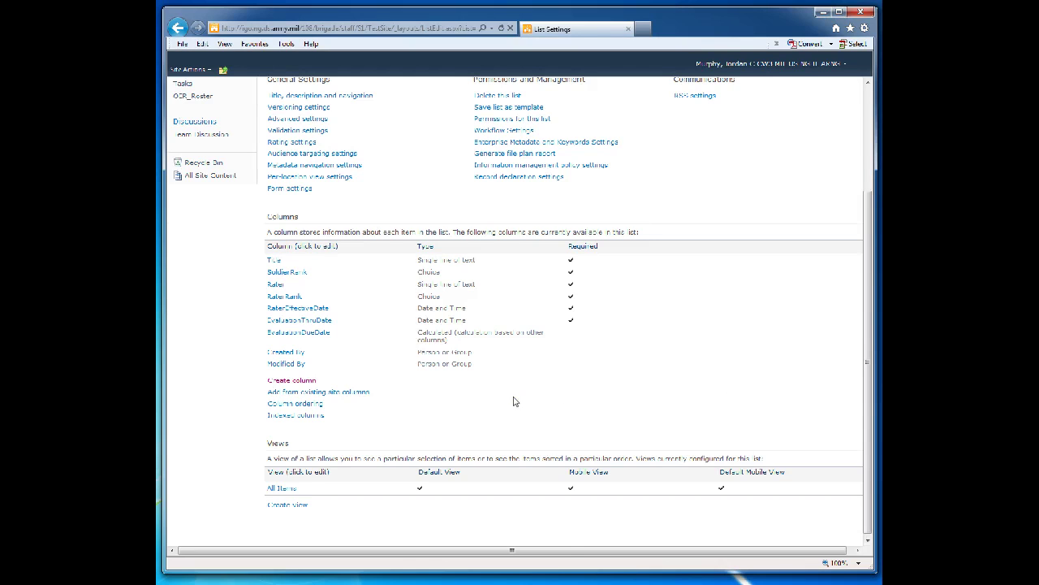
scroll(514, 401, up, 3)
scroll(459, 368, down, 3)
scroll(460, 369, up, 3)
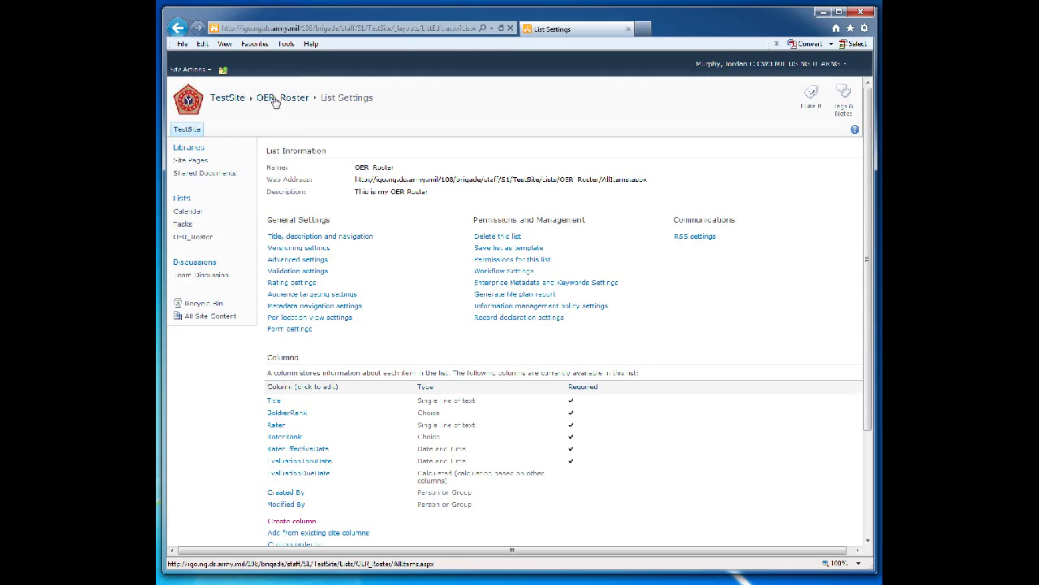
Go back to the OER_Roster list and start a blank new item
click(275, 99)
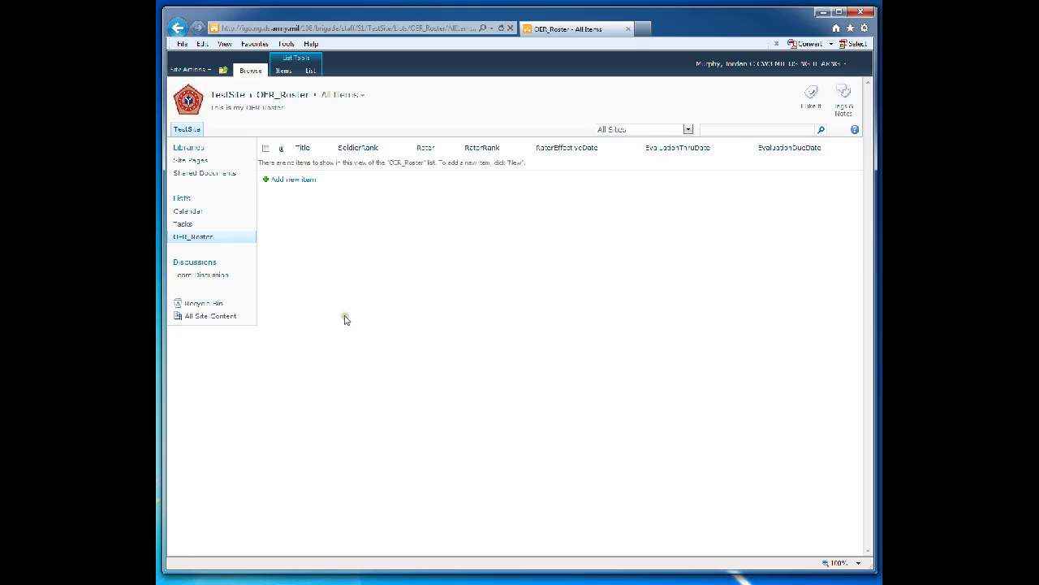
click(290, 178)
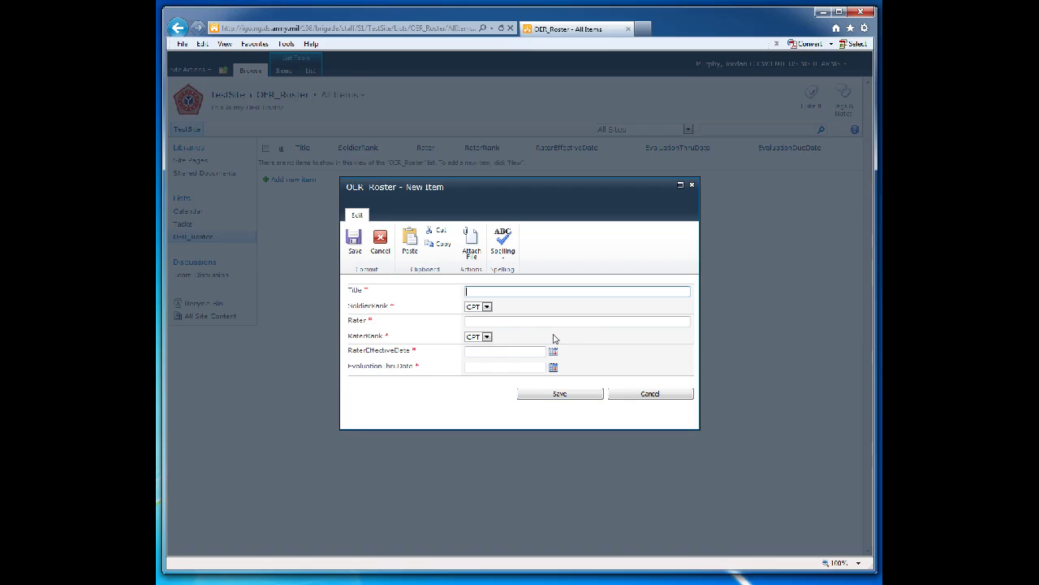
Enter the soldier's name as the item Title and fill in the rater's name
key(BackSpace)
key(BackSpace)
text(CP)
key(BackSpace)
key(BackSpace)
click(483, 322)
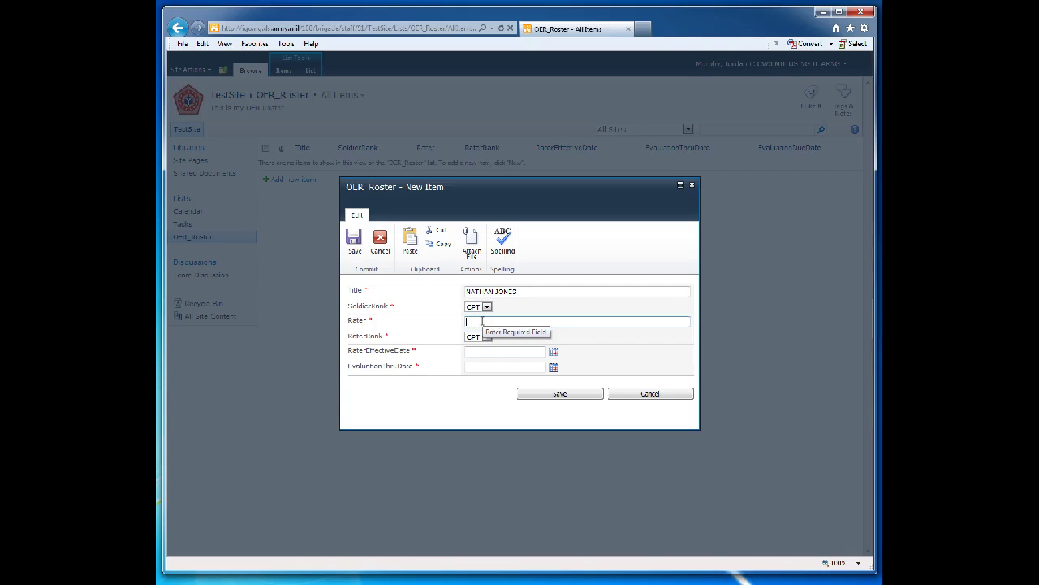
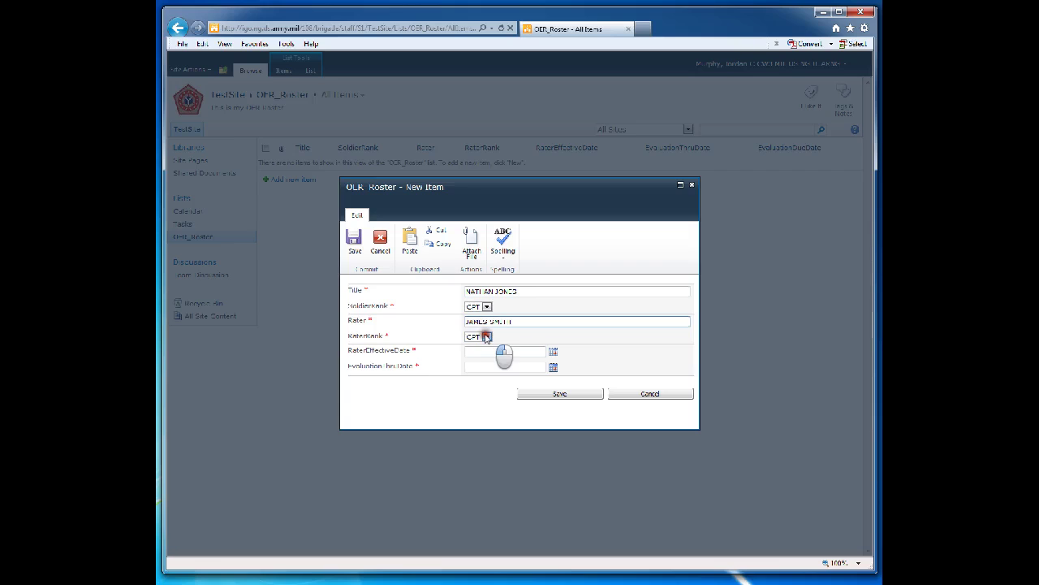
Set rater rank LTC, effective date 4/21/2015, thru date 7/15/2015, and save the item
click(487, 336)
click(475, 360)
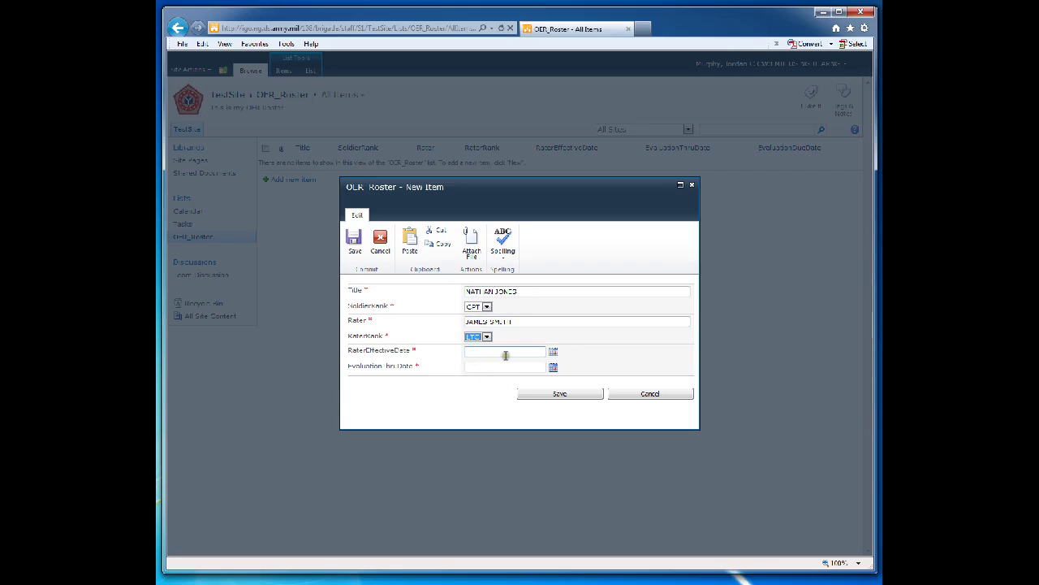
click(496, 351)
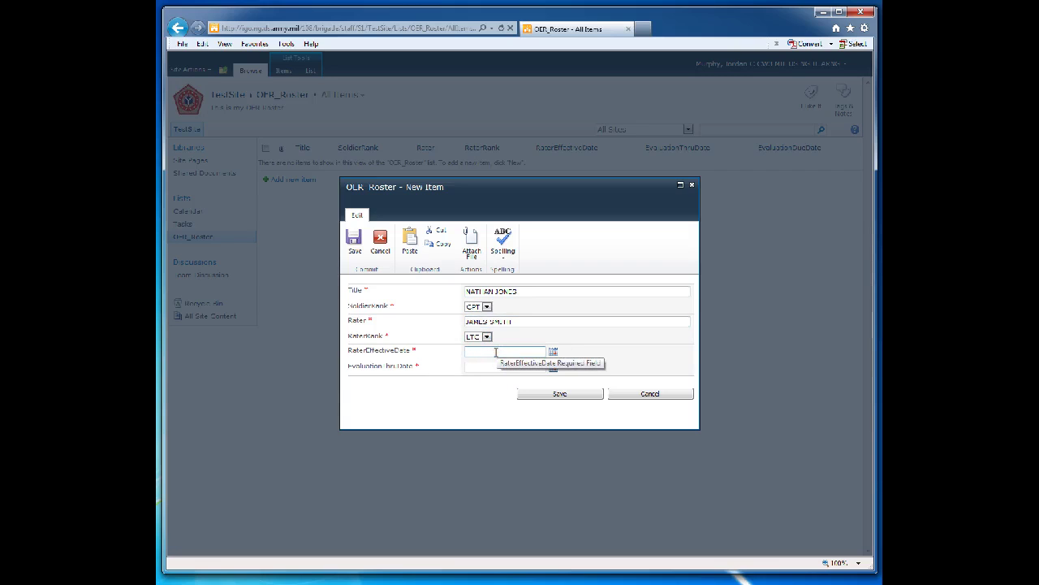
text(4/21/2011)
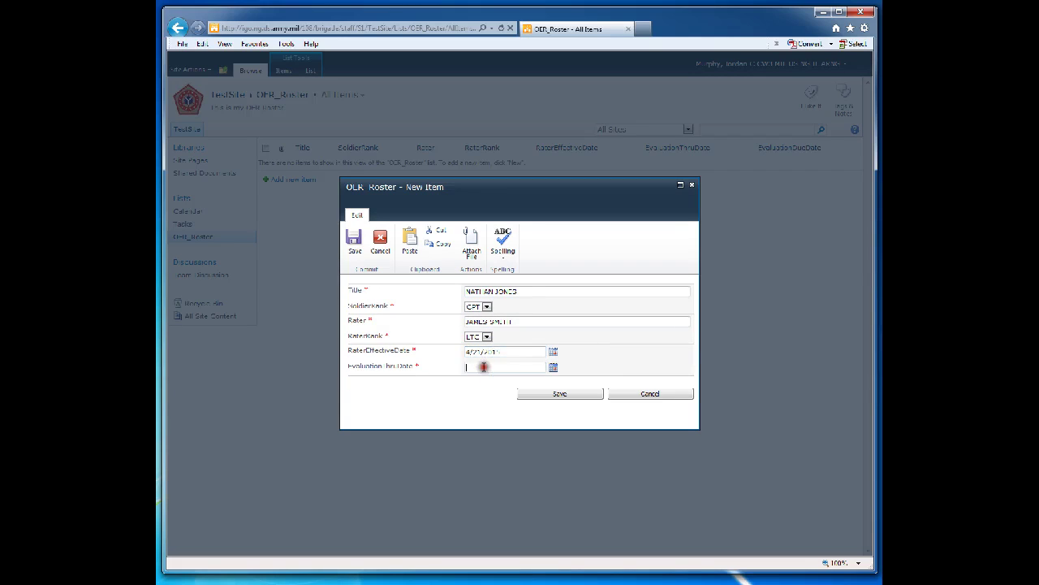
click(484, 367)
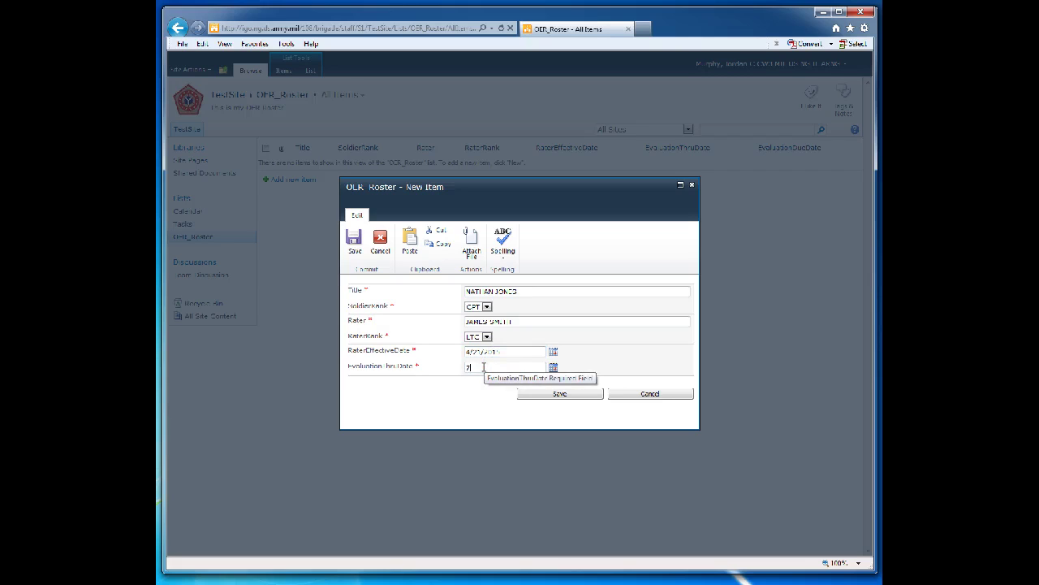
text(7/15/2015)
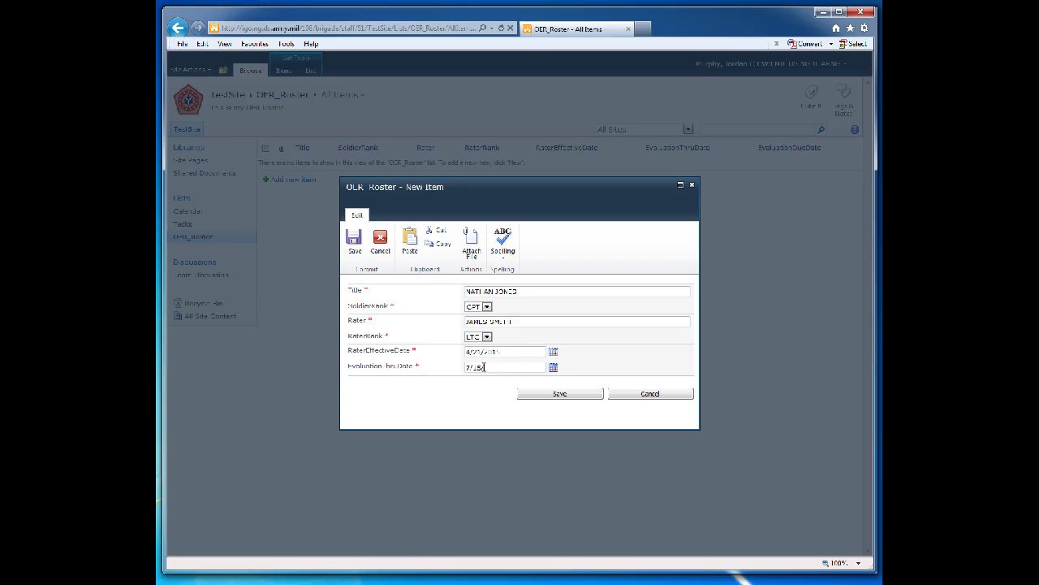
click(546, 395)
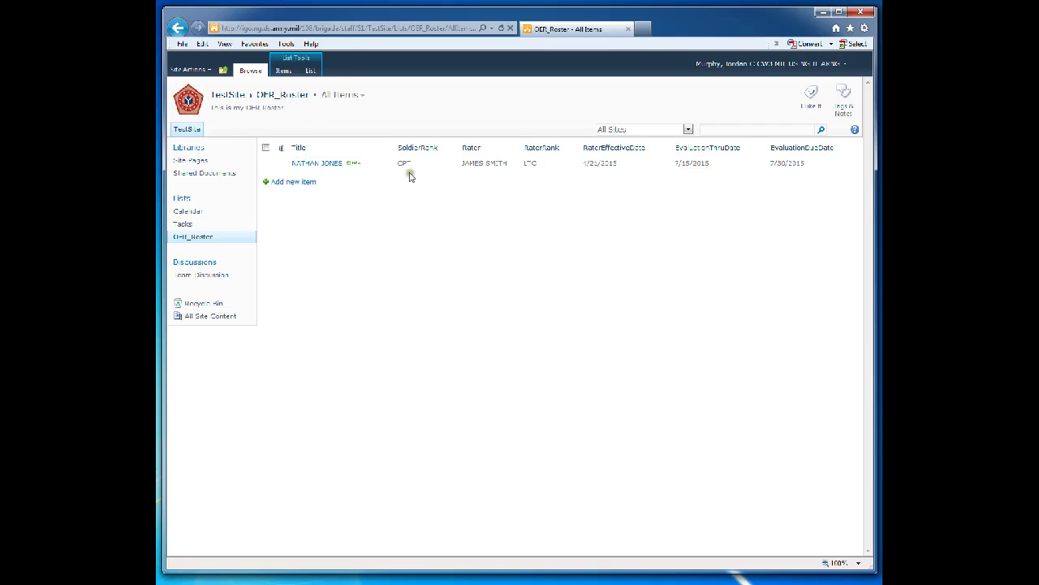
Open OER_Roster's List Settings page from the List Tools ribbon
click(311, 182)
click(310, 71)
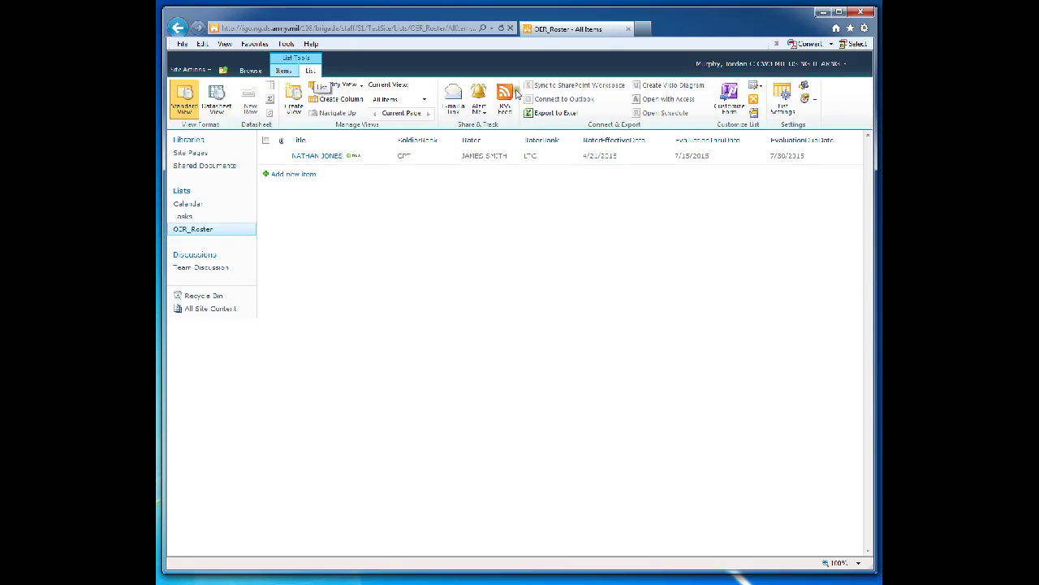
click(782, 98)
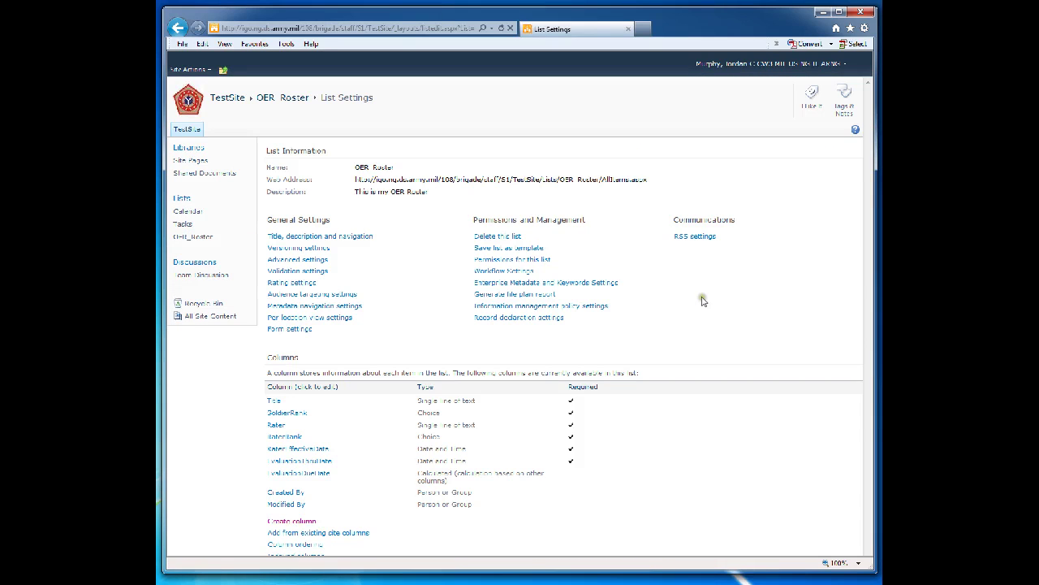
Change the Title column's name to 'SoldierName' and confirm
click(270, 401)
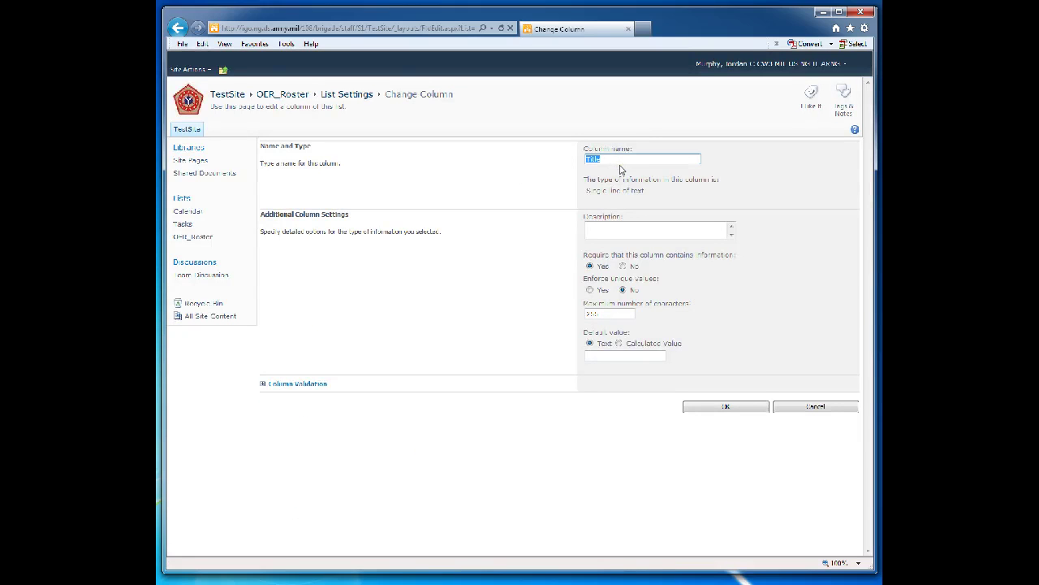
text(date)
key(BackSpace)
key(BackSpace)
key(BackSpace)
text(SoldierName)
click(725, 407)
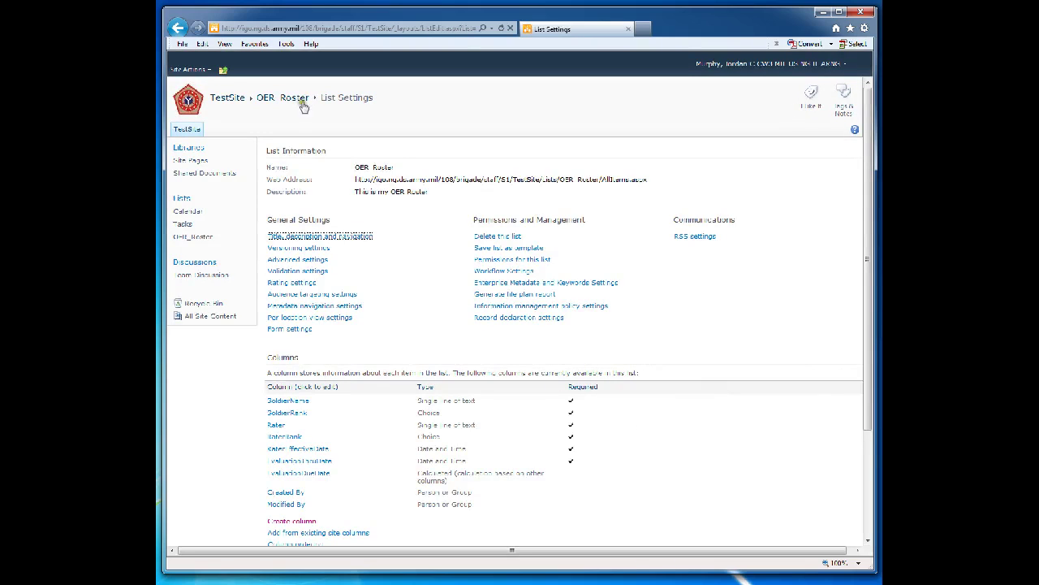
Return to OER_Roster's All Items view, now showing the SoldierName column
click(279, 98)
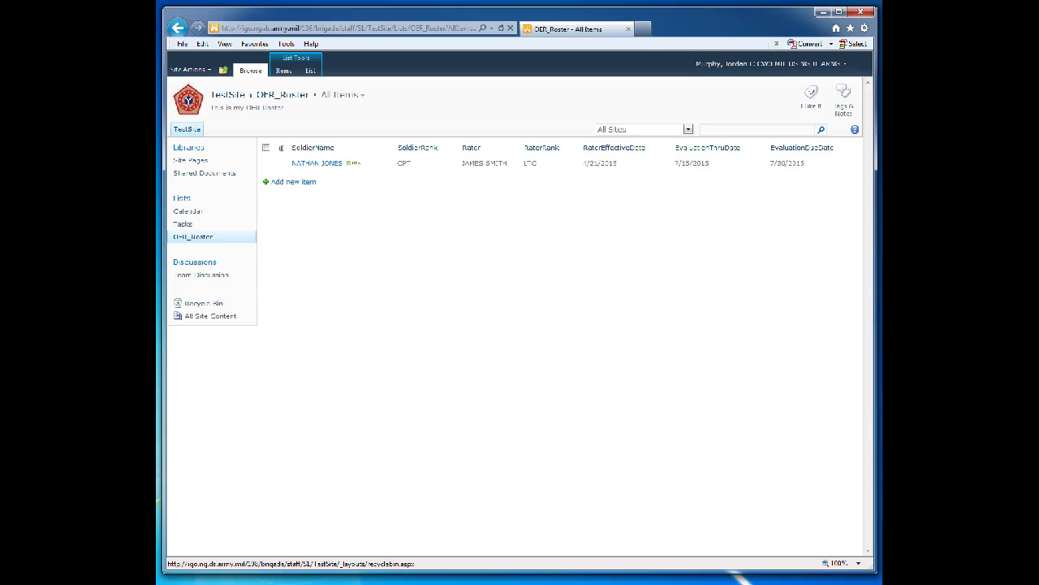
click(204, 302)
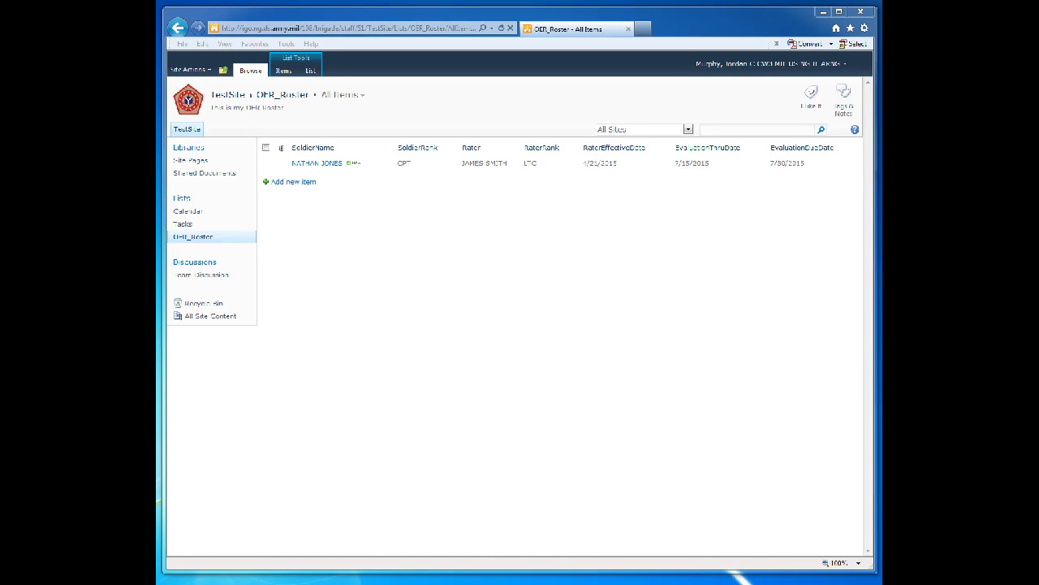